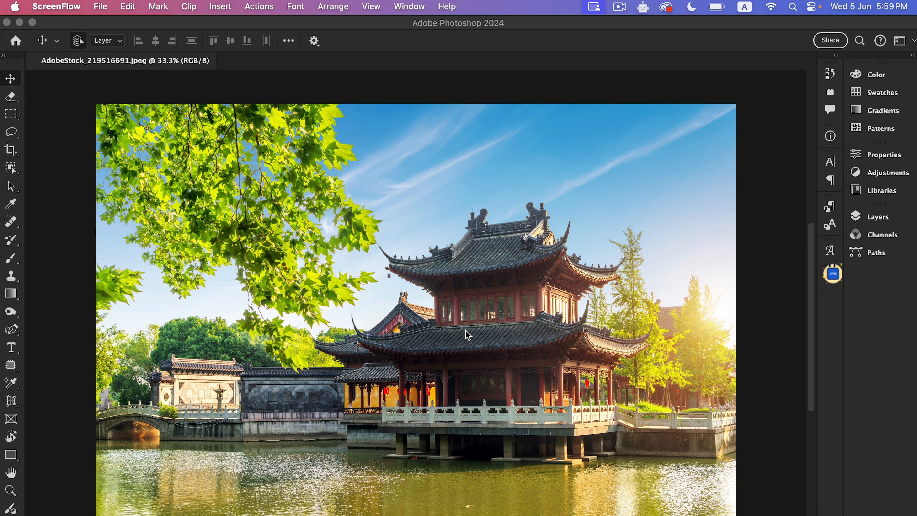
Step: Turn on Quick Mask mode for the pagoda photo and show its layer list
left_click(319, 137)
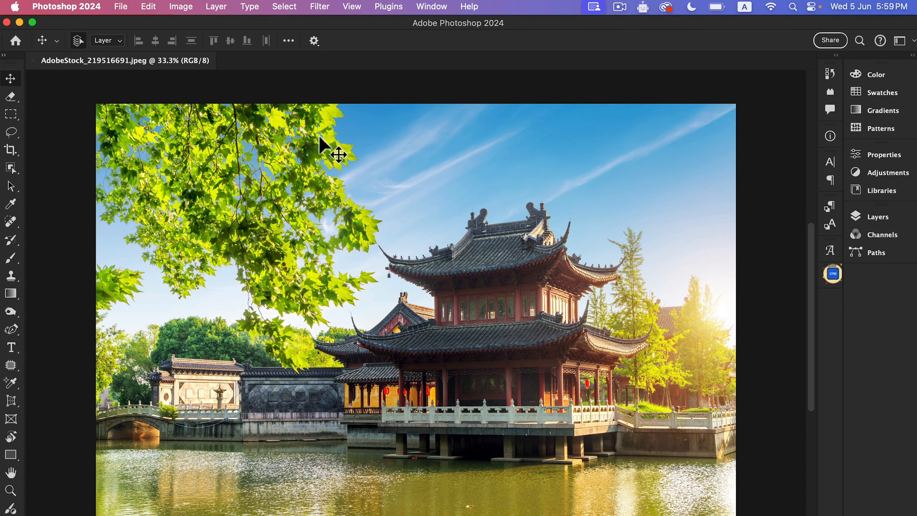
left_click(285, 6)
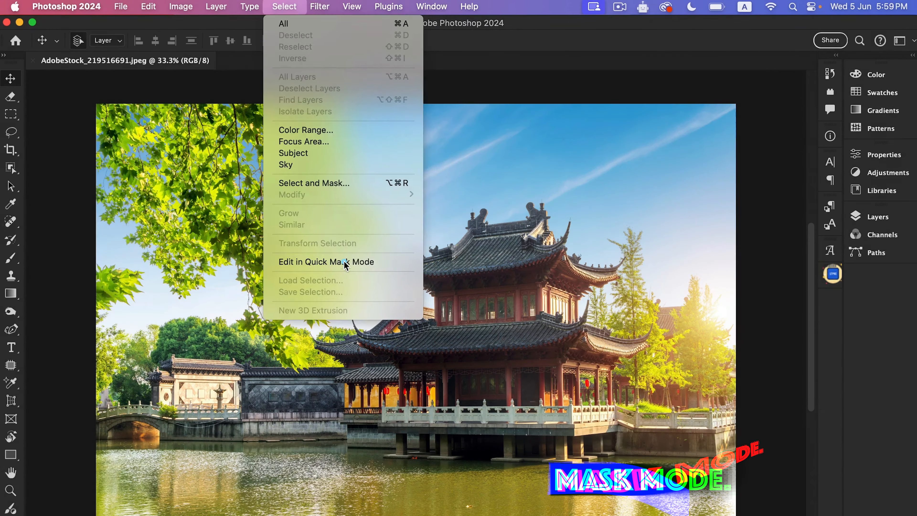
left_click(348, 263)
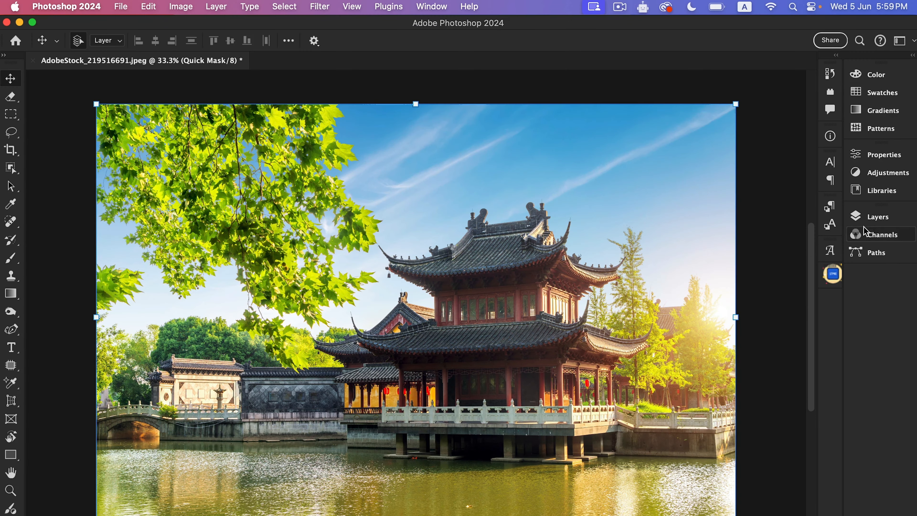
left_click(865, 217)
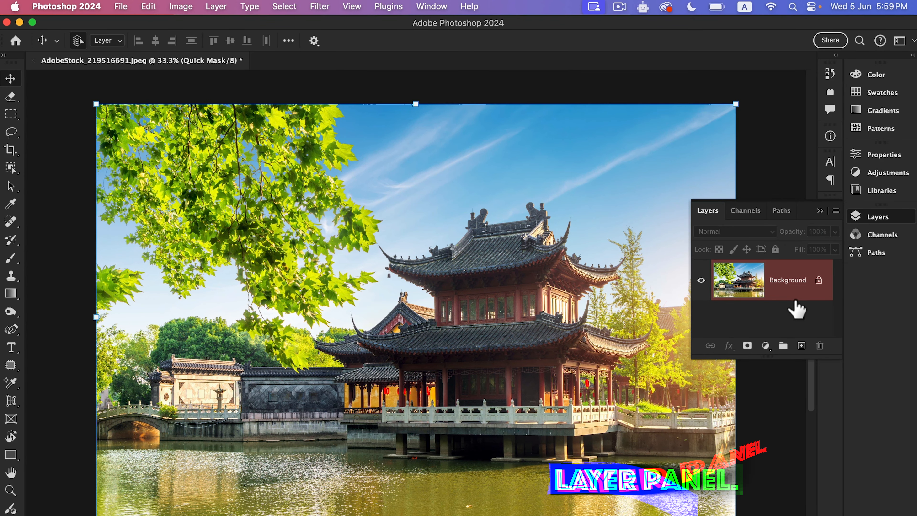
Step: Fill the quick mask with a custom grey colour at 20% brightness, using Normal blending and 100% opacity
left_click(148, 7)
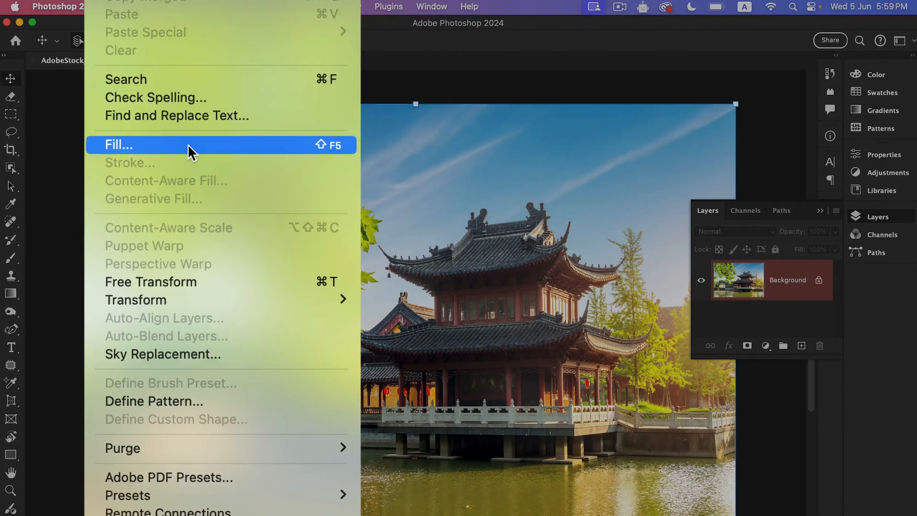
left_click(201, 203)
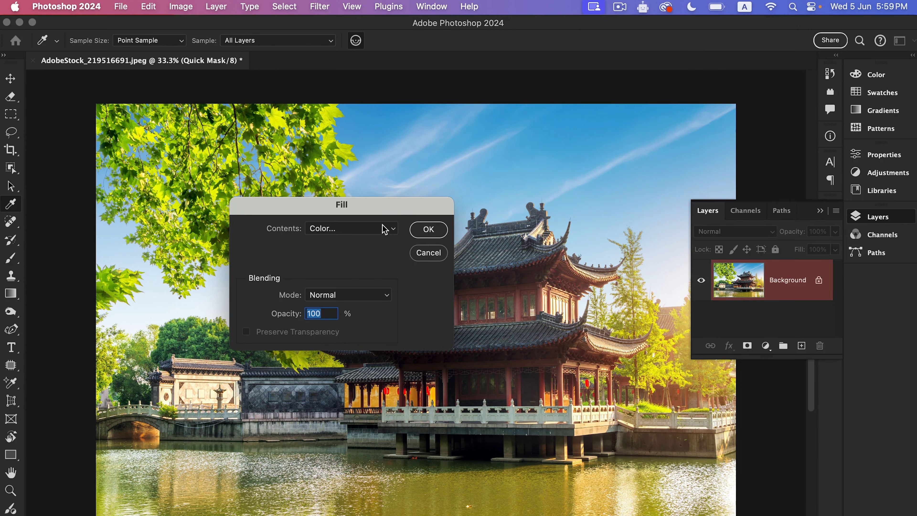
left_click(384, 227)
left_click(365, 221)
left_click(356, 228)
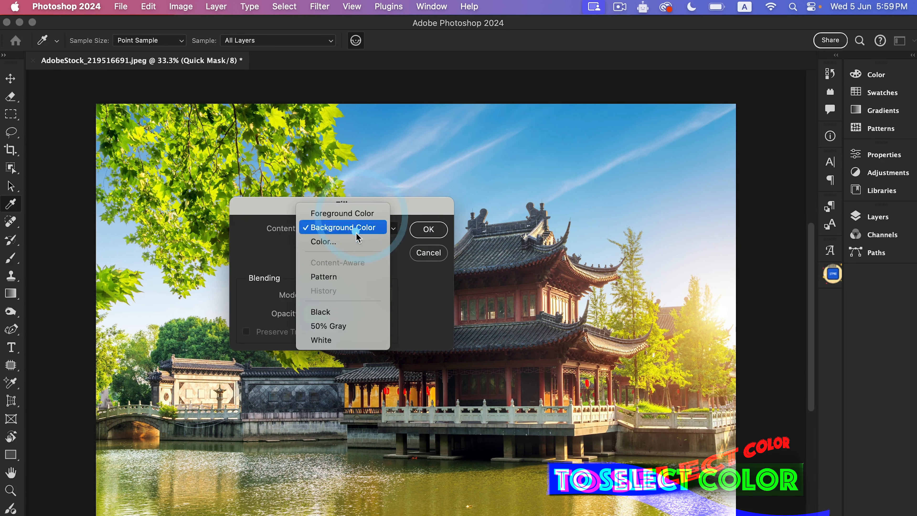
left_click(353, 245)
left_click_drag(537, 295, 502, 221)
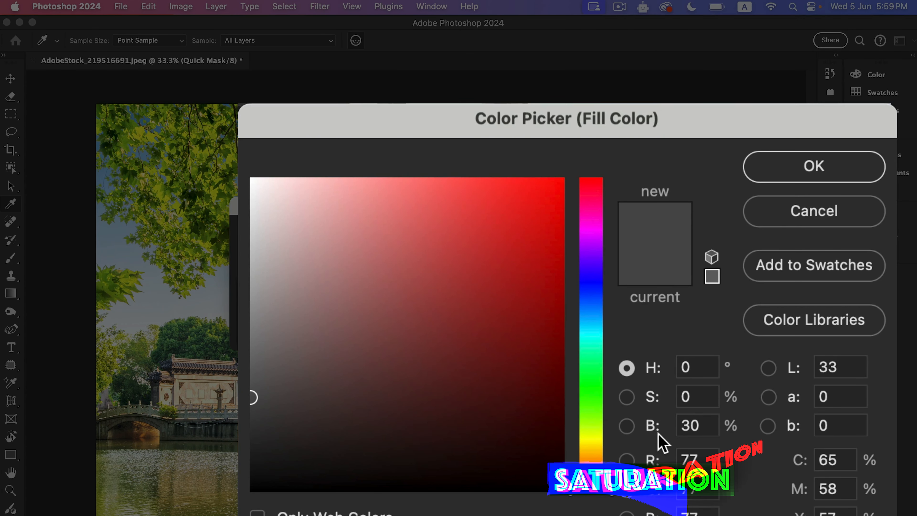
left_click(702, 426)
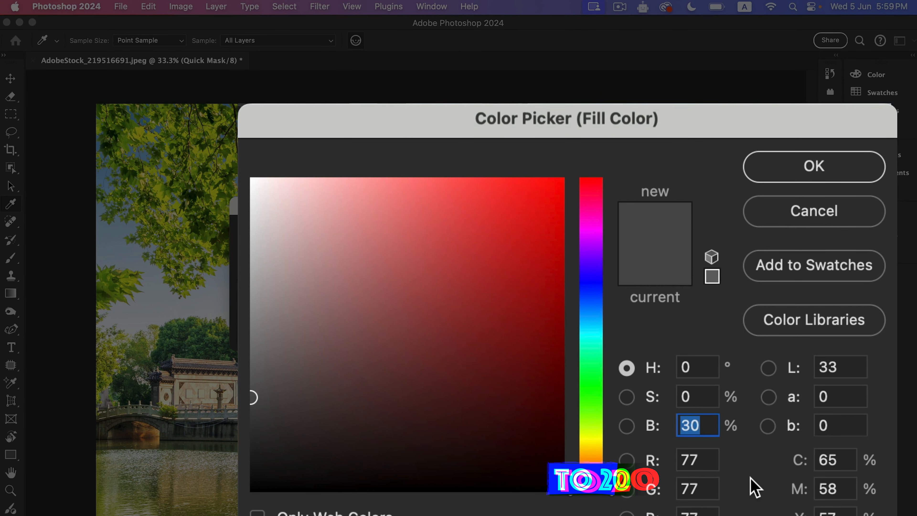
type("20")
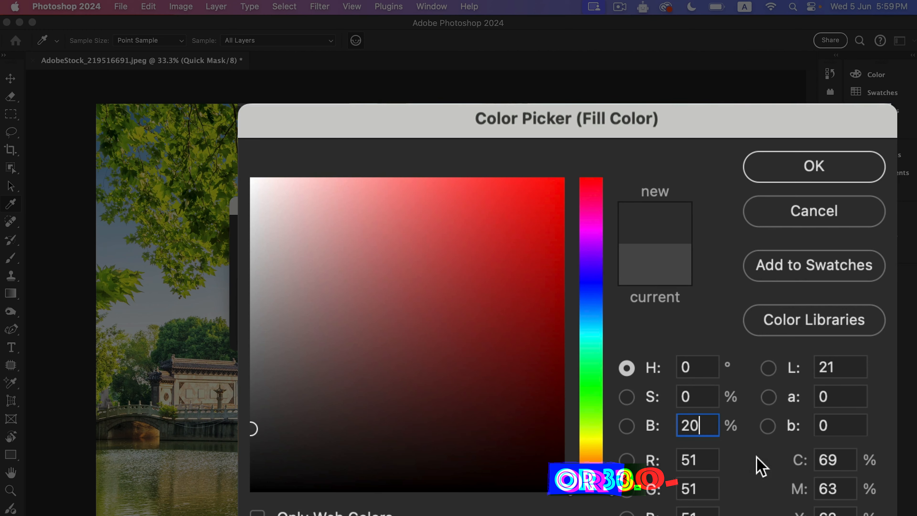
left_click(788, 178)
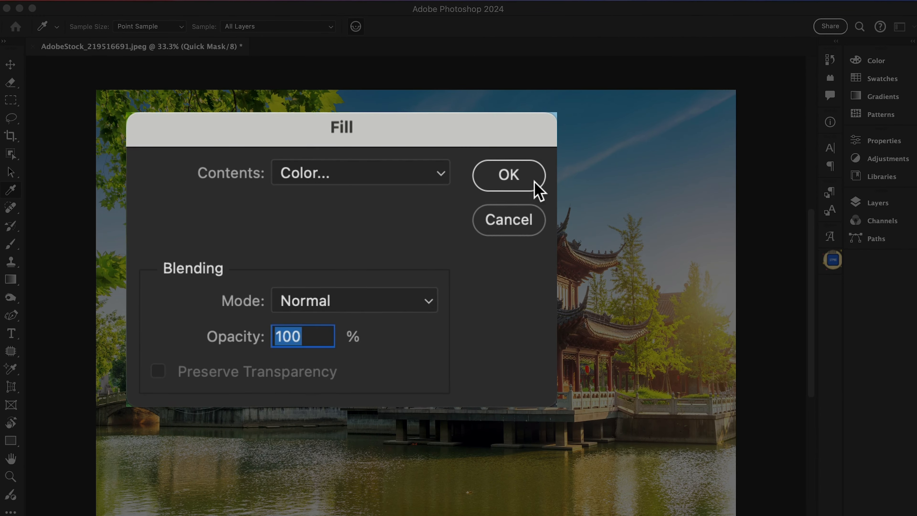
left_click(514, 181)
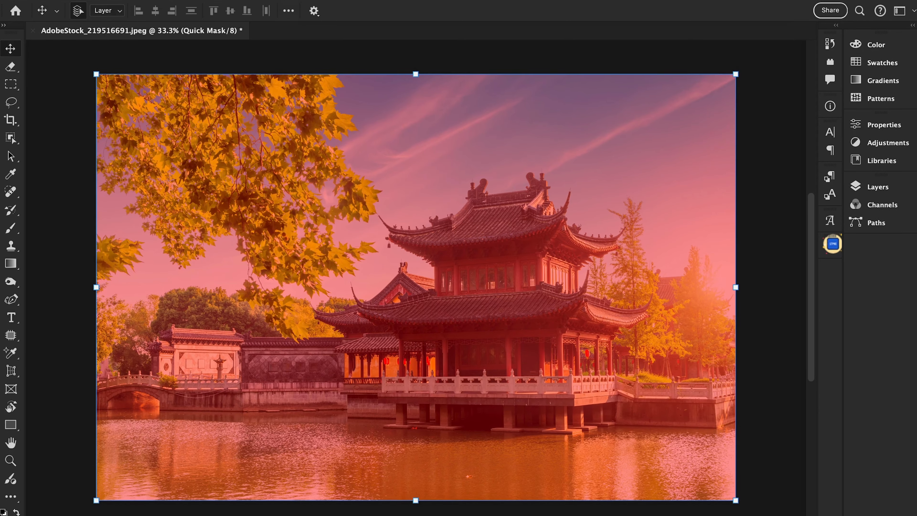
Step: Leave Quick Mask mode and run Generative Fill on the resulting selection with the prompt "watercolor"
left_click(273, 0)
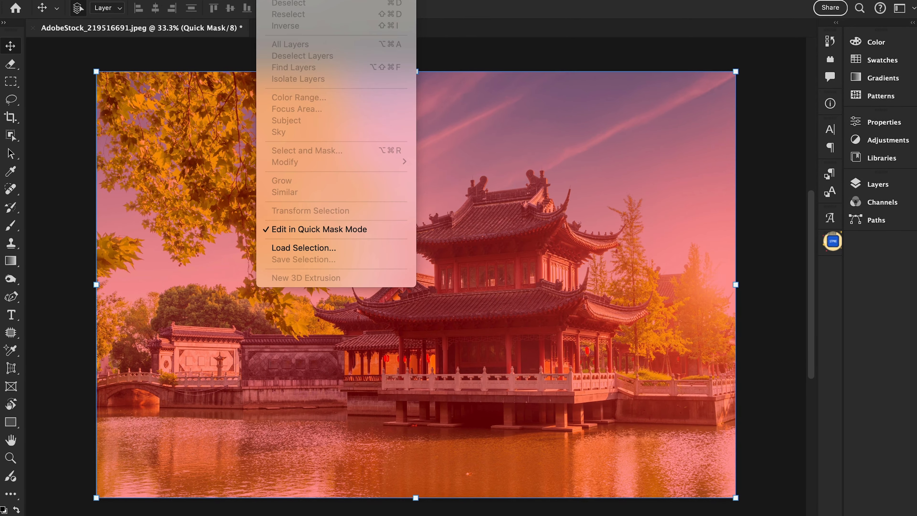
left_click(319, 229)
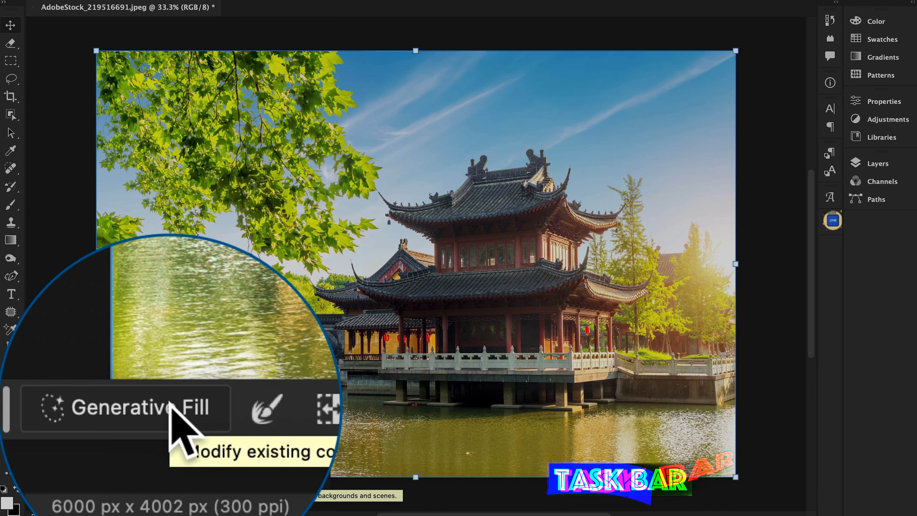
left_click(170, 402)
type("watercolor")
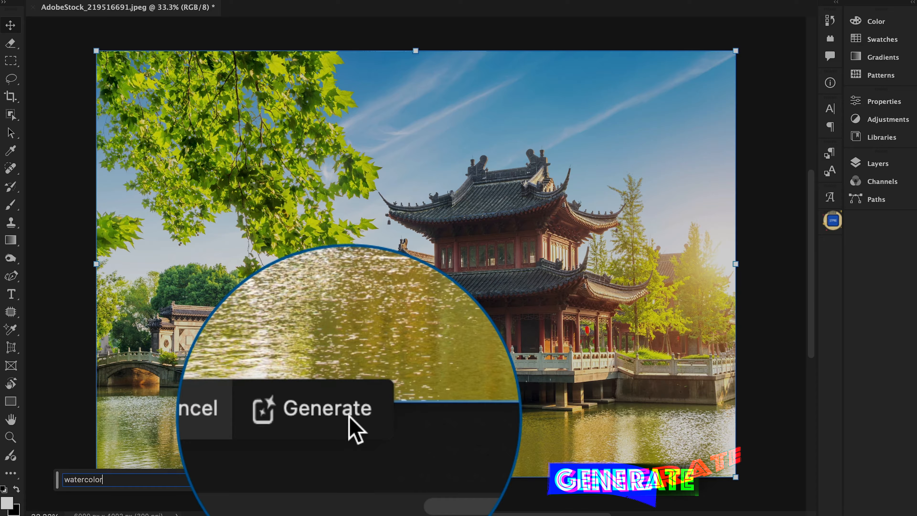
left_click(349, 420)
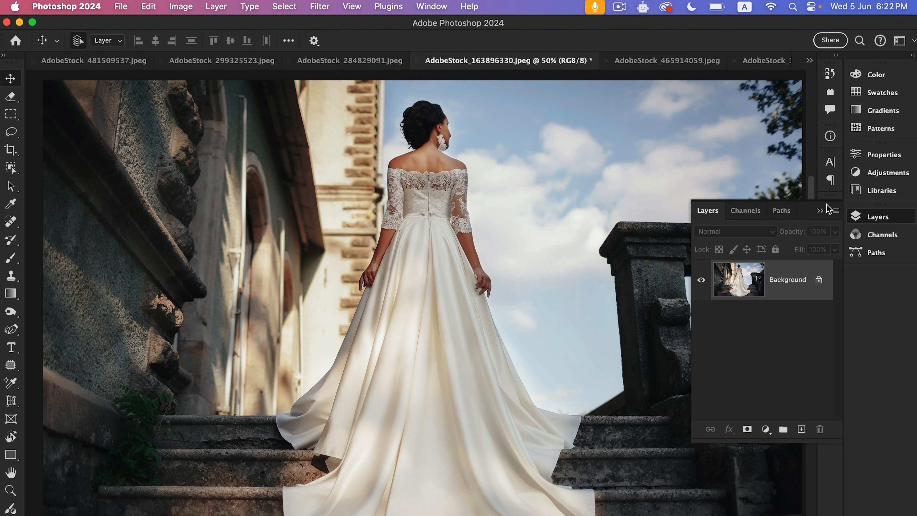
Step: Duplicate the bride photo's background layer and select the subject on the copy
key("super+j")
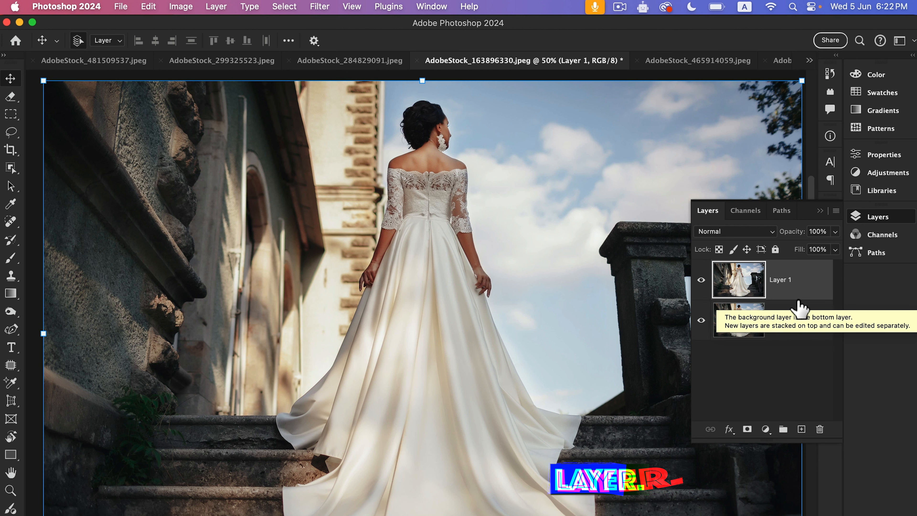
left_click_drag(787, 442, 787, 498)
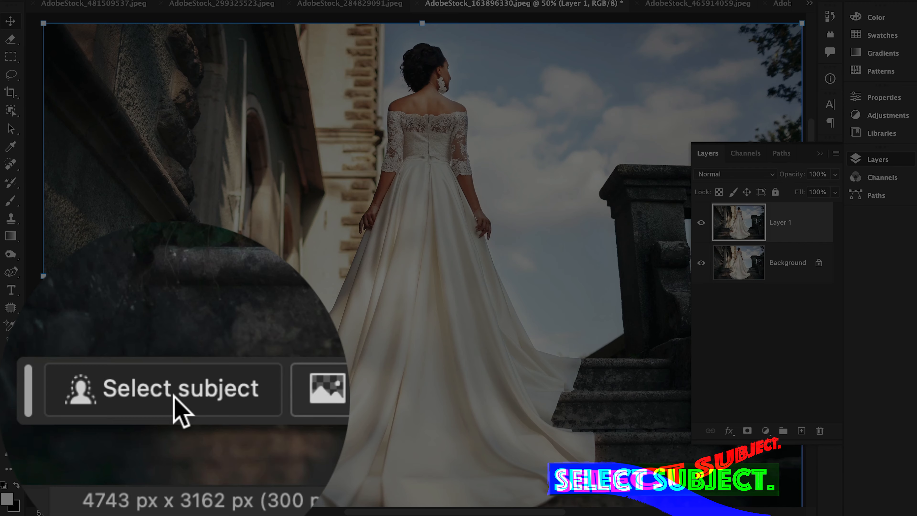
left_click(105, 477)
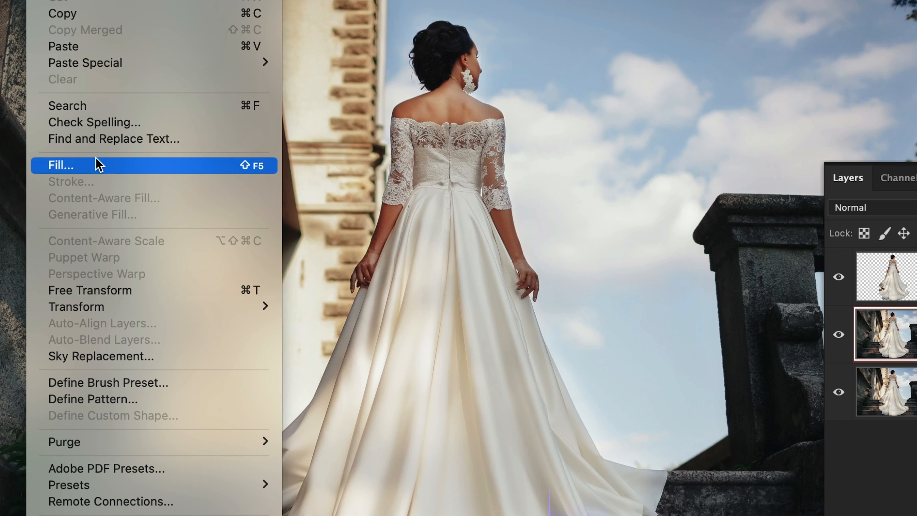
Step: Fill the quick mask on the bride photo's Layer 1 with a custom colour at 10% brightness
left_click(98, 165)
left_click(355, 205)
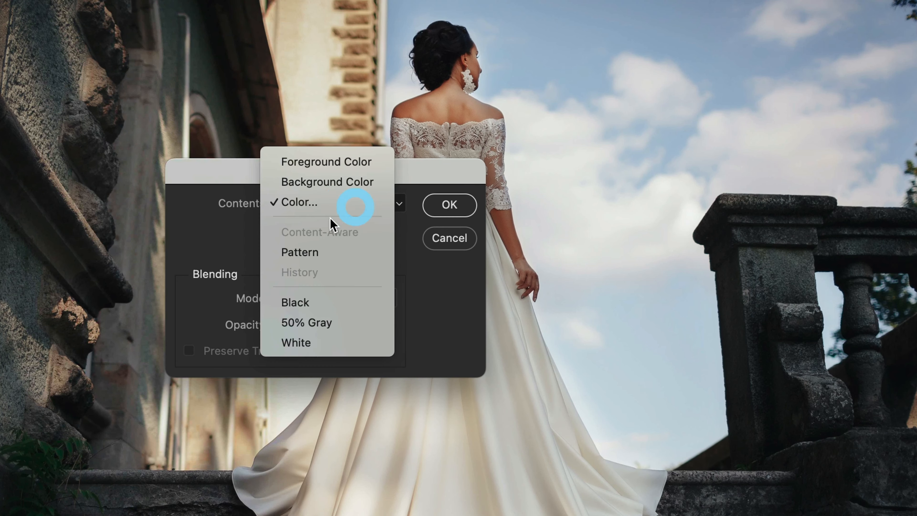
left_click(321, 202)
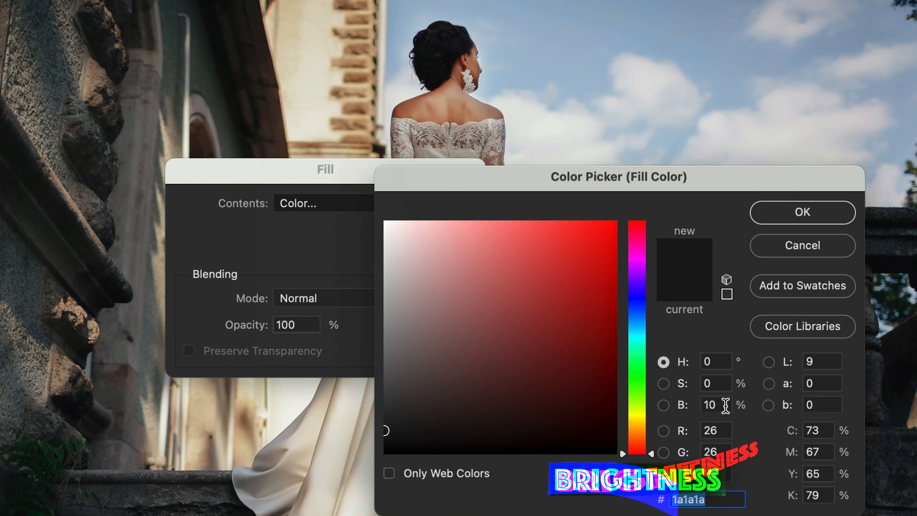
left_click(725, 406)
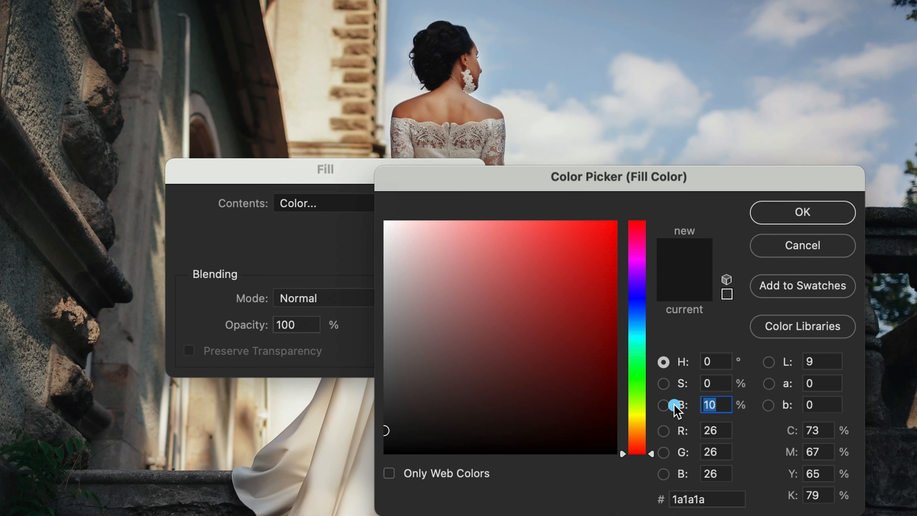
left_click(801, 217)
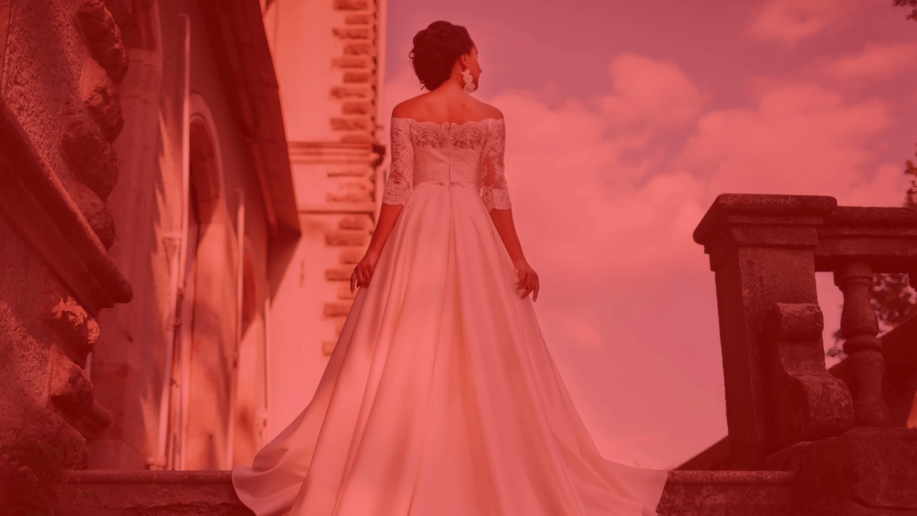
Step: Leave Quick Mask mode and run Generative Fill on the bride photo with the prompt "Oil painting"
left_click(347, 251)
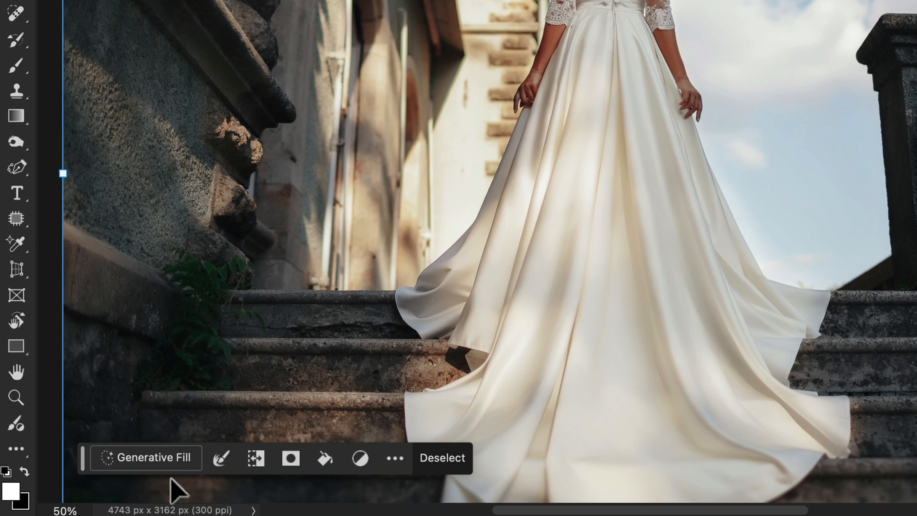
left_click(166, 465)
left_click(174, 452)
type("Oil painting")
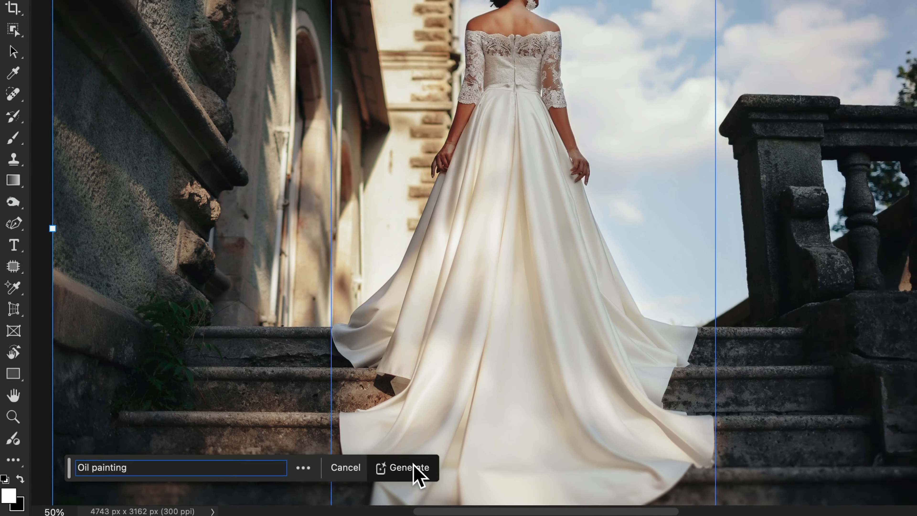
left_click(415, 464)
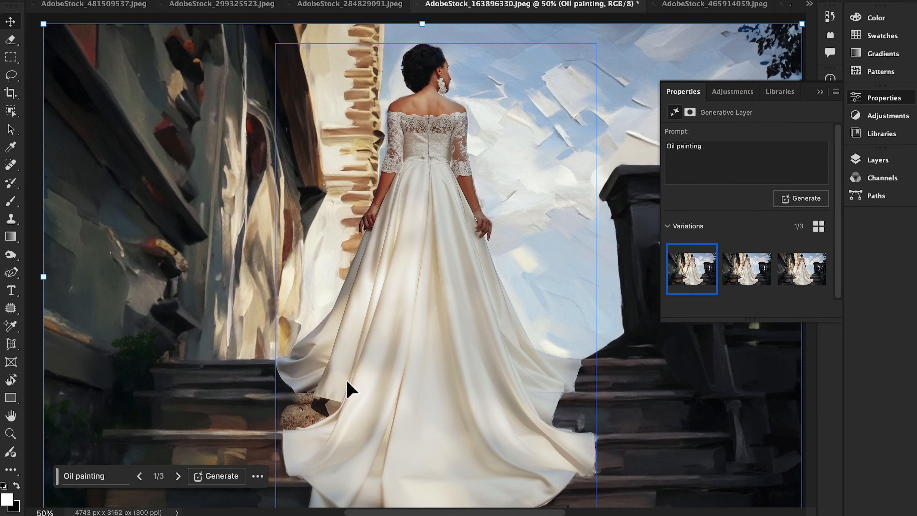
Step: Switch the oil painting generative layer to its third variation
key("super+minus")
left_click(878, 160)
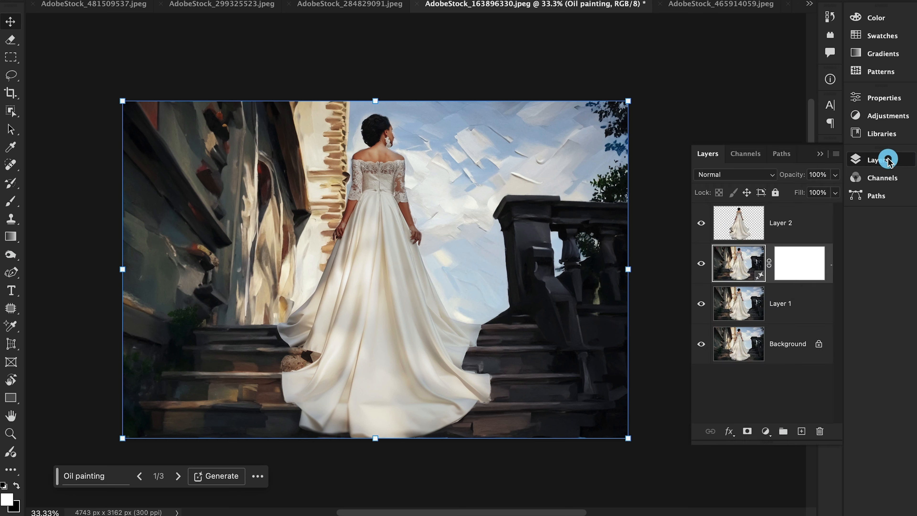
left_click(178, 476)
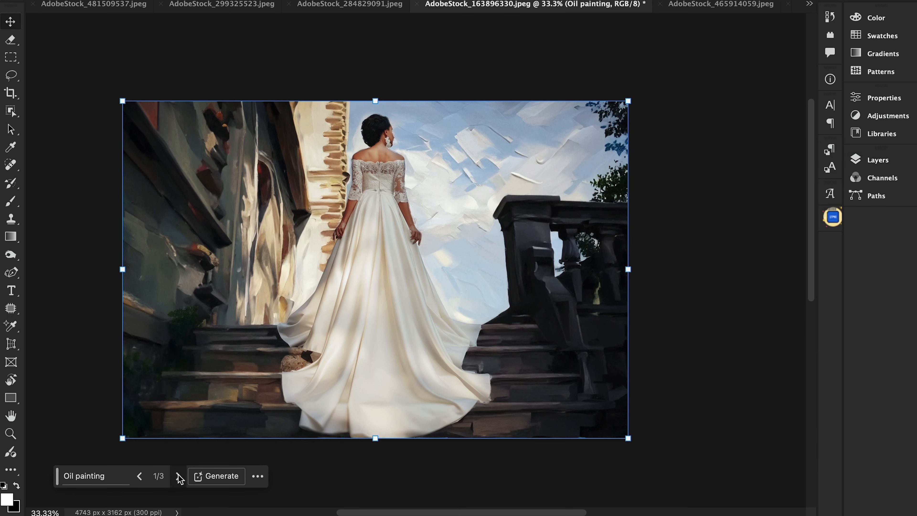
left_click(177, 476)
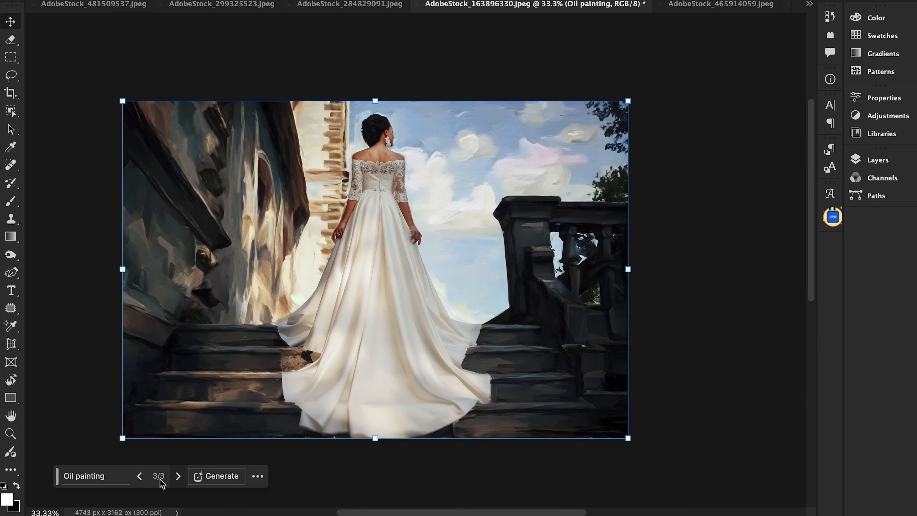
Step: Brush black on the oil painting layer's mask along the bride's head, shoulders, arms and hands to blend her edges
key("z")
left_click_drag(375, 293, 409, 309)
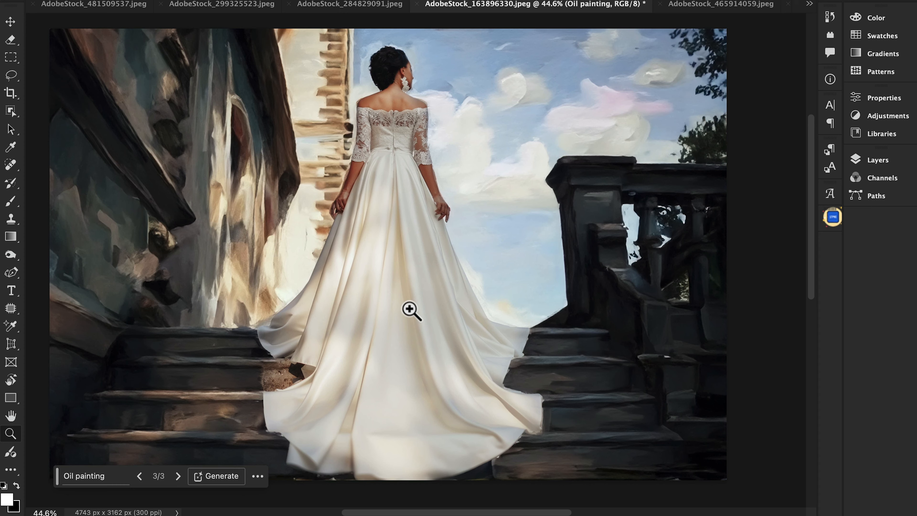
mouse_move(408, 62)
left_mouse_down()
mouse_move(469, 134)
mouse_move(448, 122)
mouse_move(432, 144)
left_mouse_up()
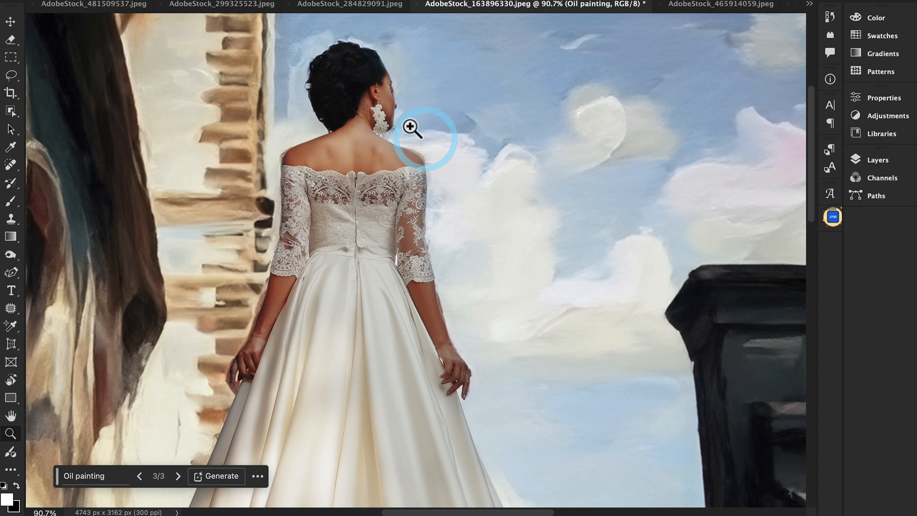
left_click(888, 162)
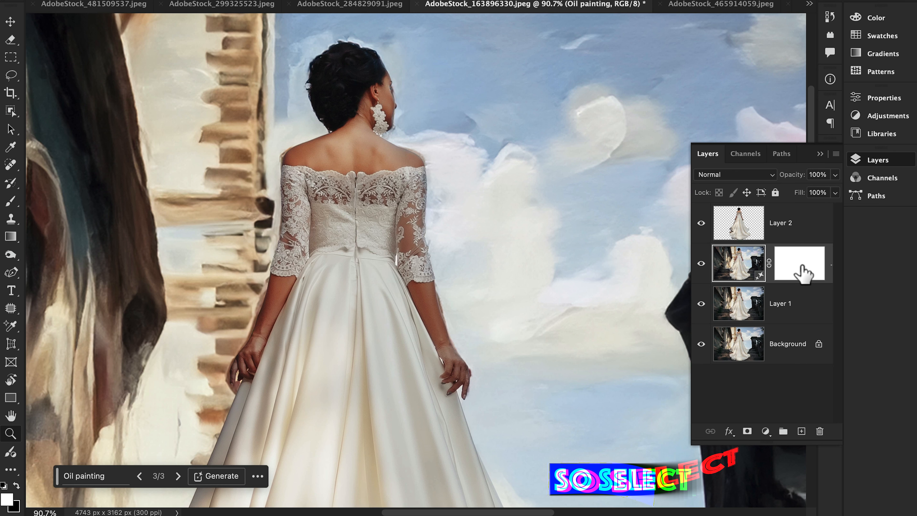
left_click(799, 267)
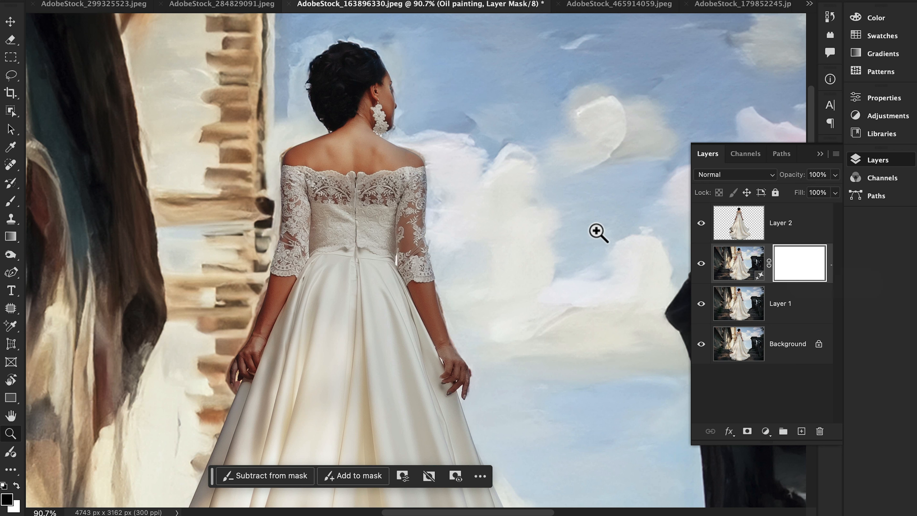
key("b")
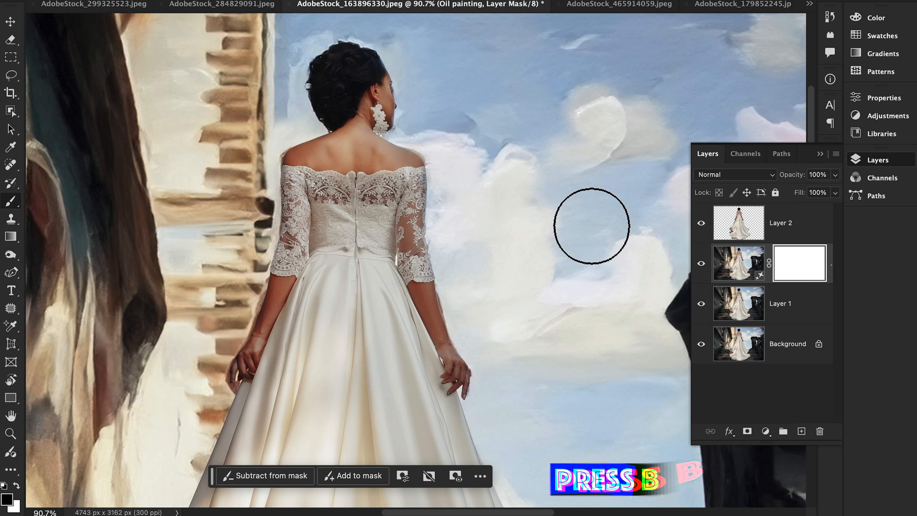
mouse_move(386, 73)
left_mouse_down()
mouse_move(399, 98)
mouse_move(405, 180)
mouse_move(424, 207)
left_mouse_up()
left_click_drag(379, 83, 387, 100)
mouse_move(266, 170)
left_mouse_down()
mouse_move(277, 292)
mouse_move(230, 301)
mouse_move(233, 334)
mouse_move(244, 317)
left_mouse_up()
scroll(305, 291, "down", 3)
mouse_move(466, 339)
left_mouse_down()
mouse_move(444, 287)
mouse_move(475, 326)
mouse_move(473, 308)
left_mouse_up()
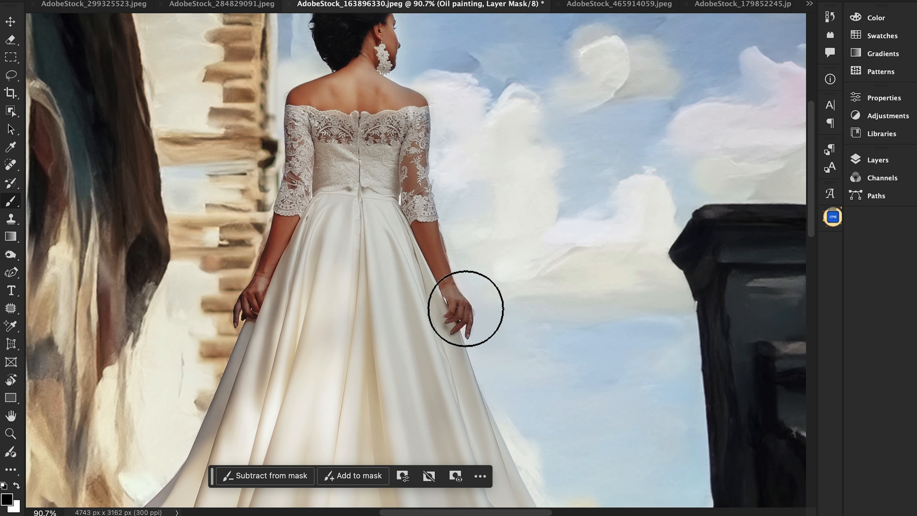
Step: Examine the whole blended bride image at 50% zoom and in the full-screen display modes
left_click_drag(350, 332, 419, 232)
key("ctrl+minus")
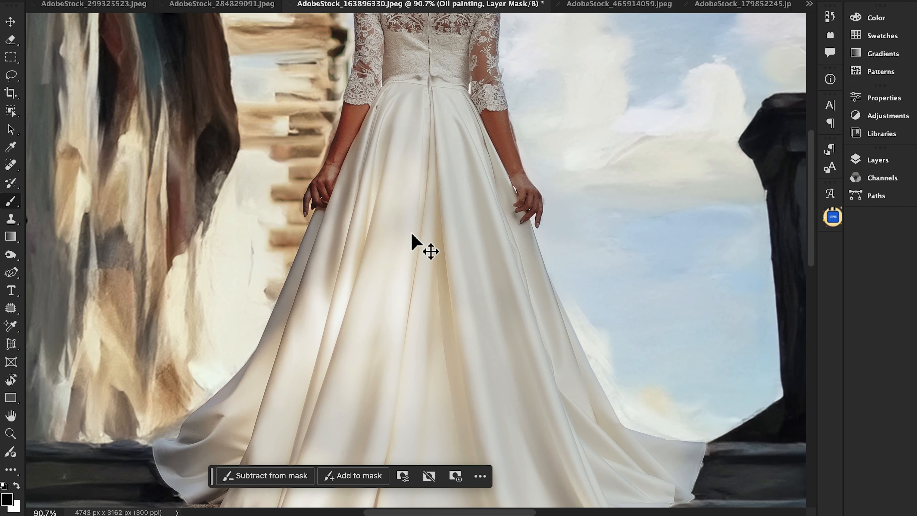
key("ctrl+minus")
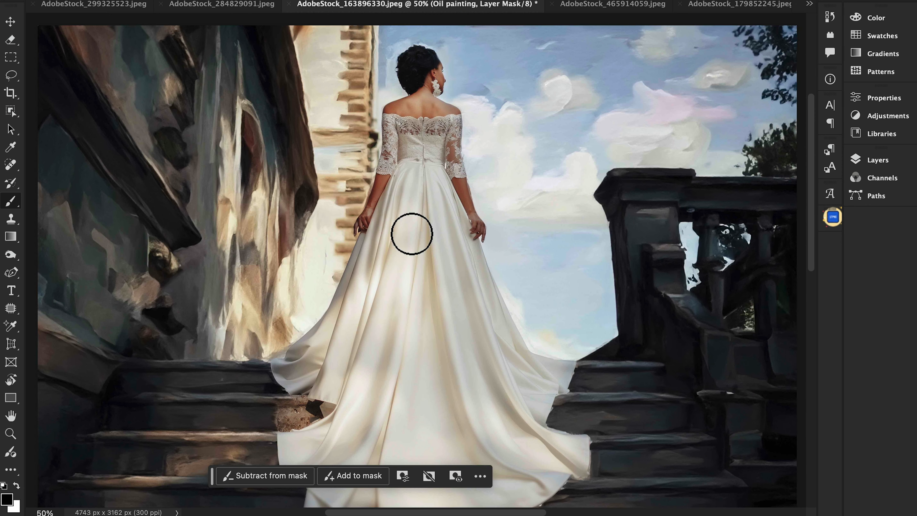
key("v")
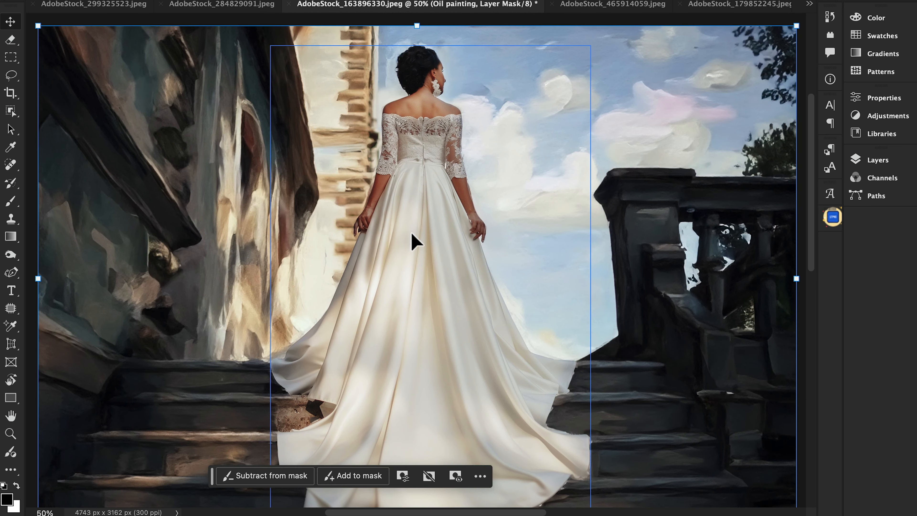
key("f")
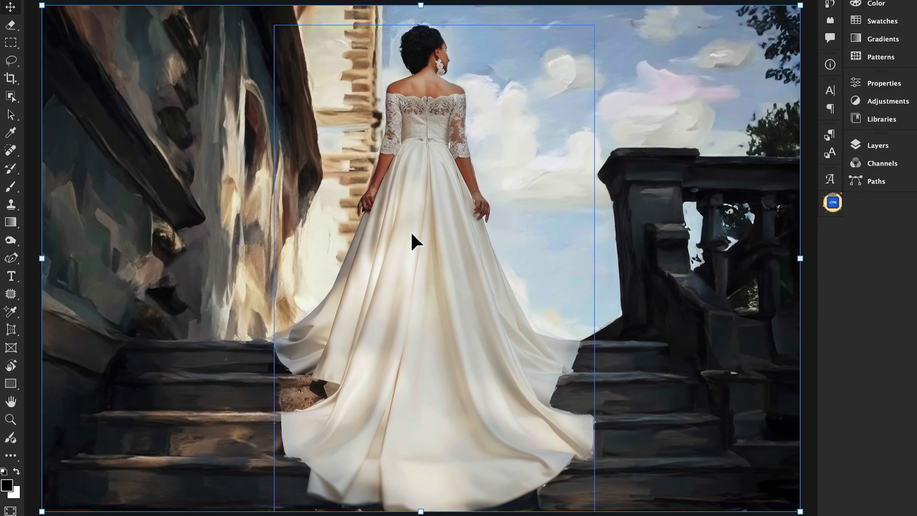
key("f")
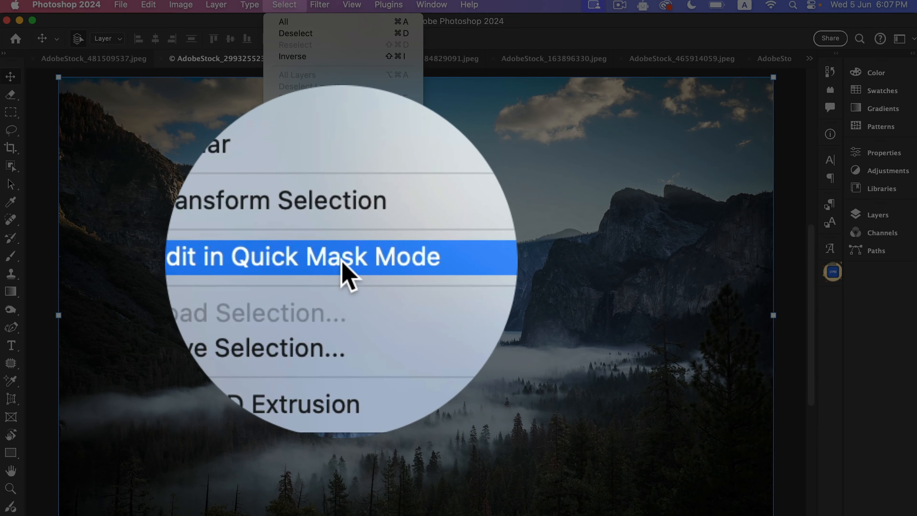
Step: Enter Quick Mask mode on the misty valley photo and fill the mask with a custom colour at 10% brightness
left_click(342, 255)
left_click(149, 5)
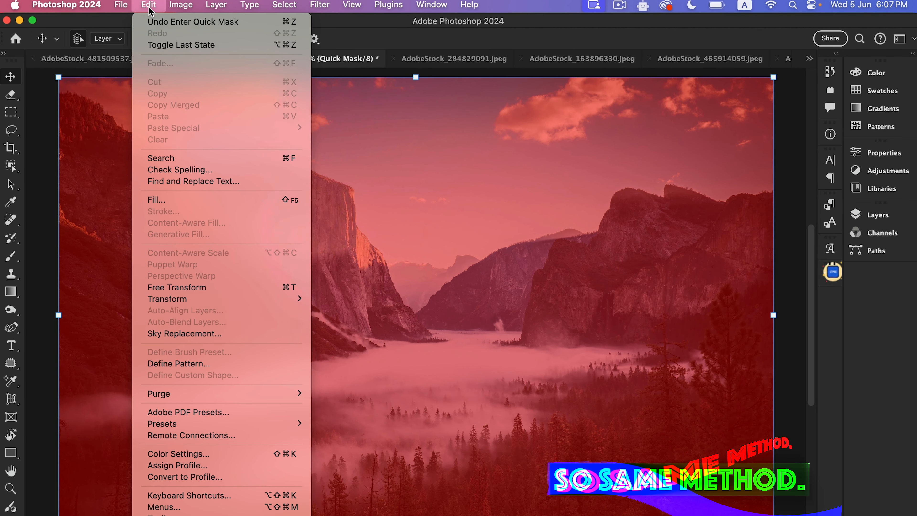
left_click(177, 200)
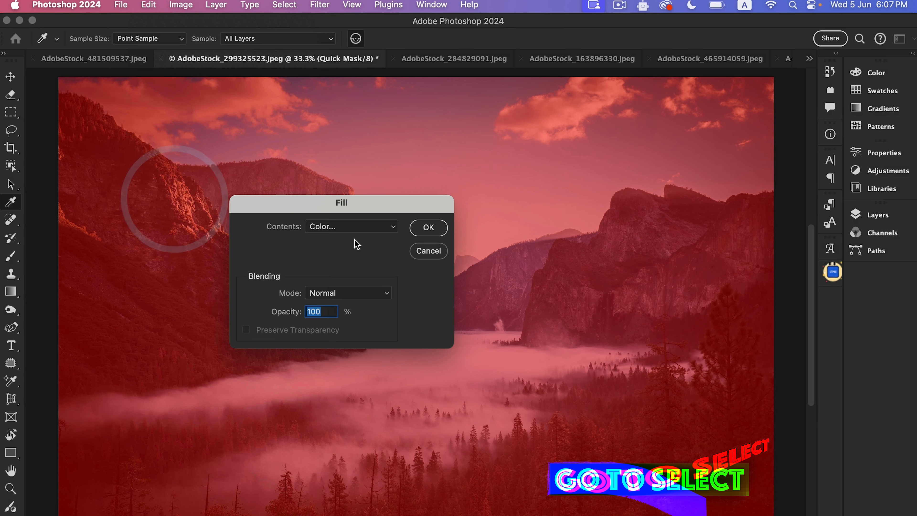
left_click(349, 227)
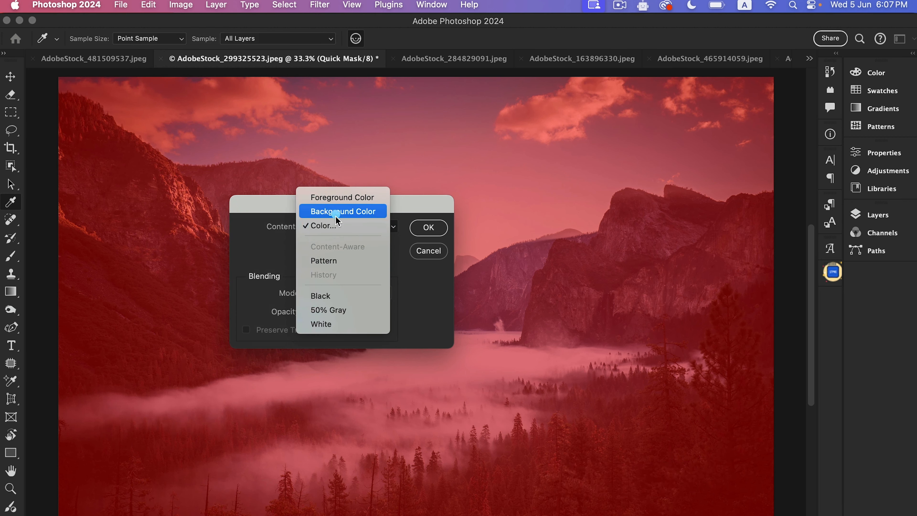
left_click(336, 216)
left_click(347, 226)
left_click(330, 239)
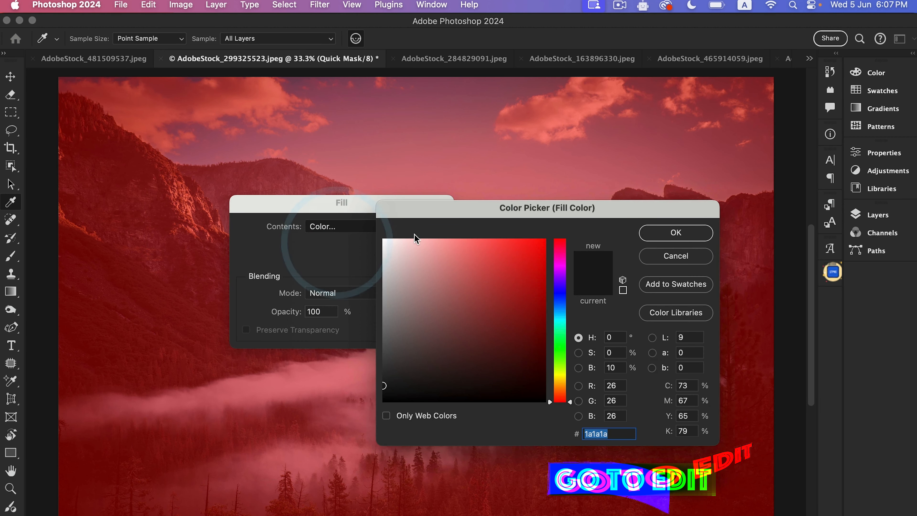
left_click(615, 368)
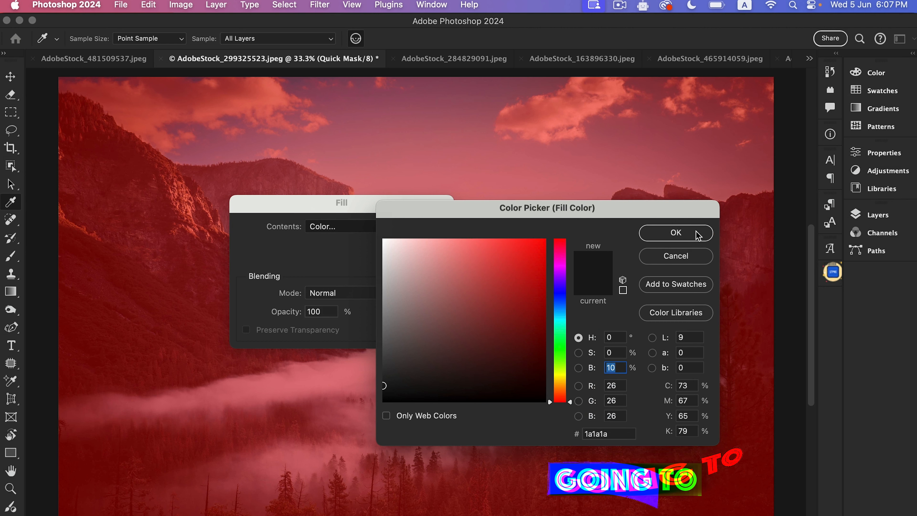
left_click(696, 232)
left_click(428, 228)
Step: Leave Quick Mask mode and run Generative Fill on the valley photo with the prompt "Oil Painting"
left_click(285, 5)
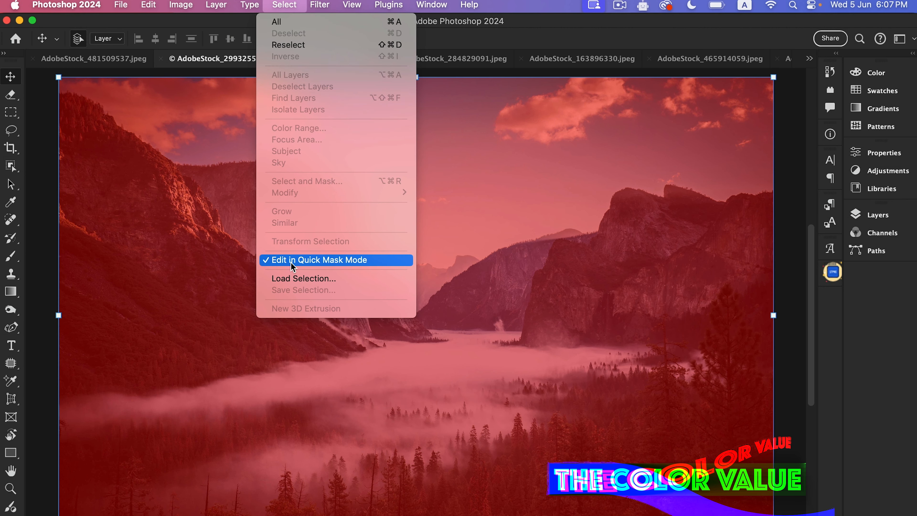
left_click(291, 262)
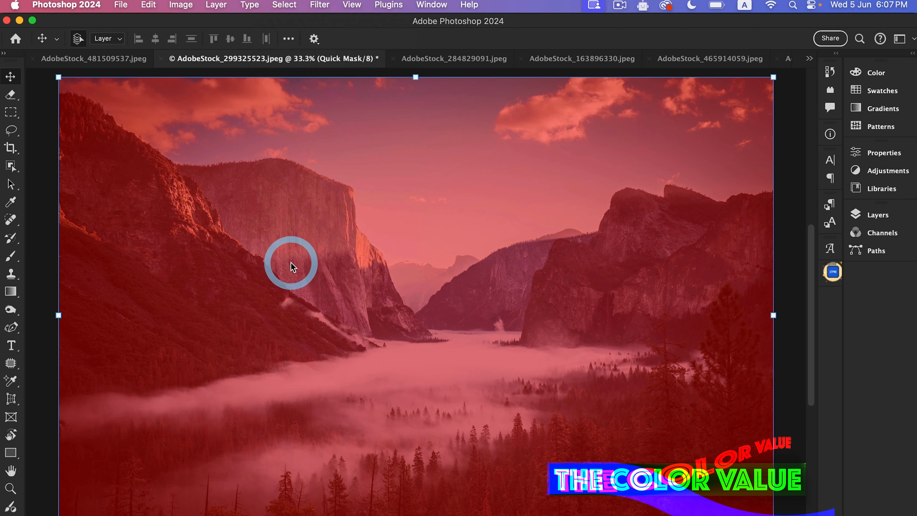
left_click(484, 244)
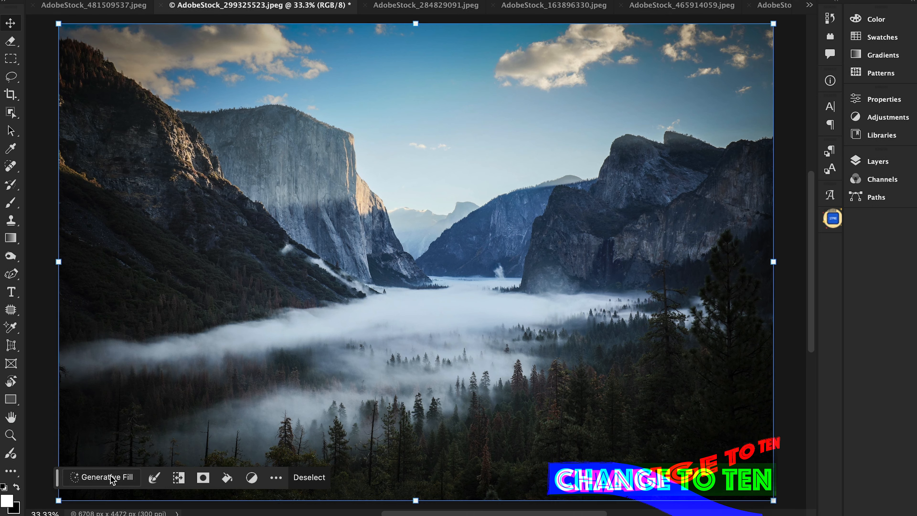
left_click(103, 500)
type("Oil P")
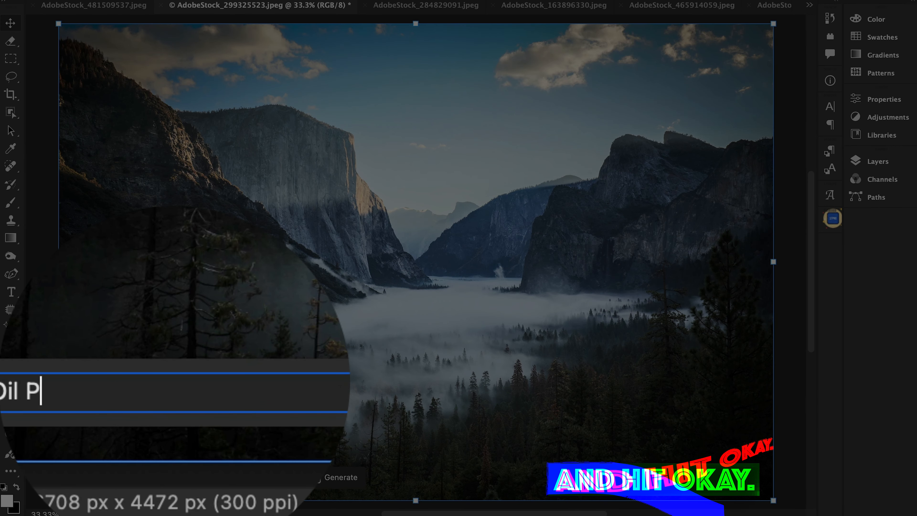
type("ainitn")
key("BackSpace")
type("ting")
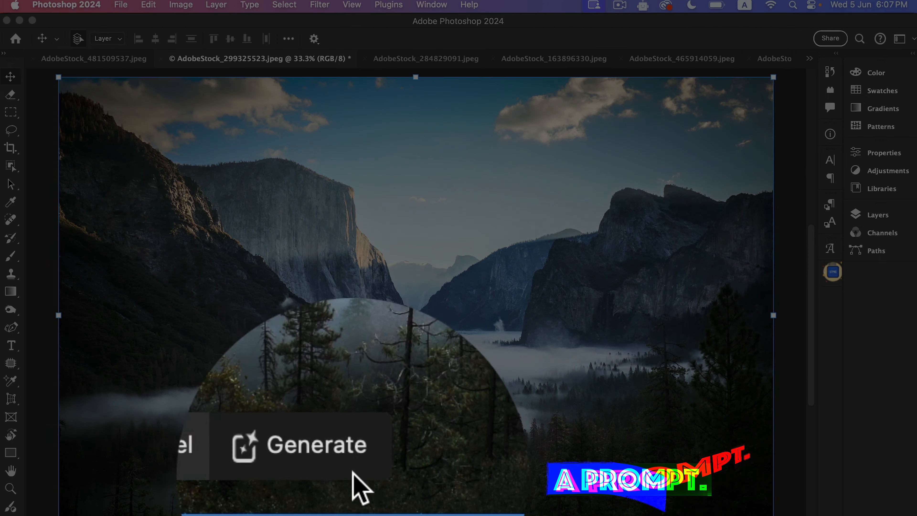
left_click(336, 477)
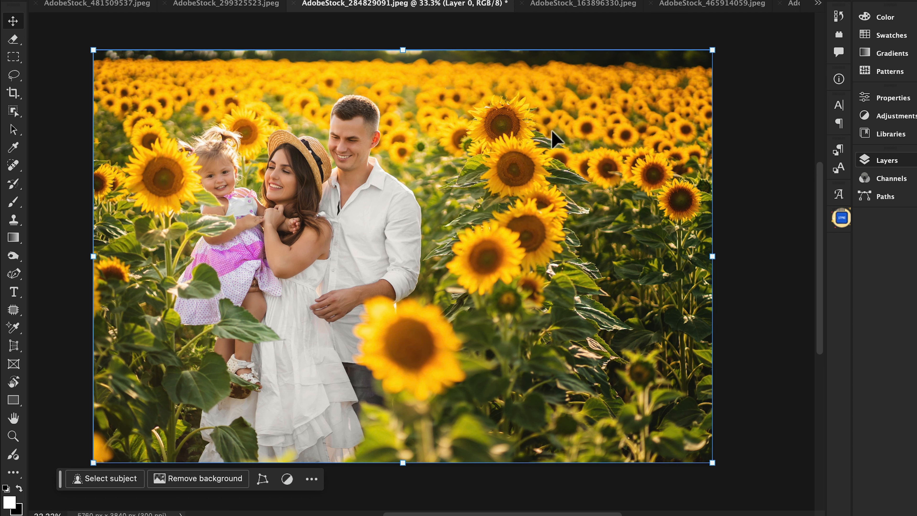
Step: Select the family in the sunflower photo as the subject and copy it to a new layer
left_click(888, 160)
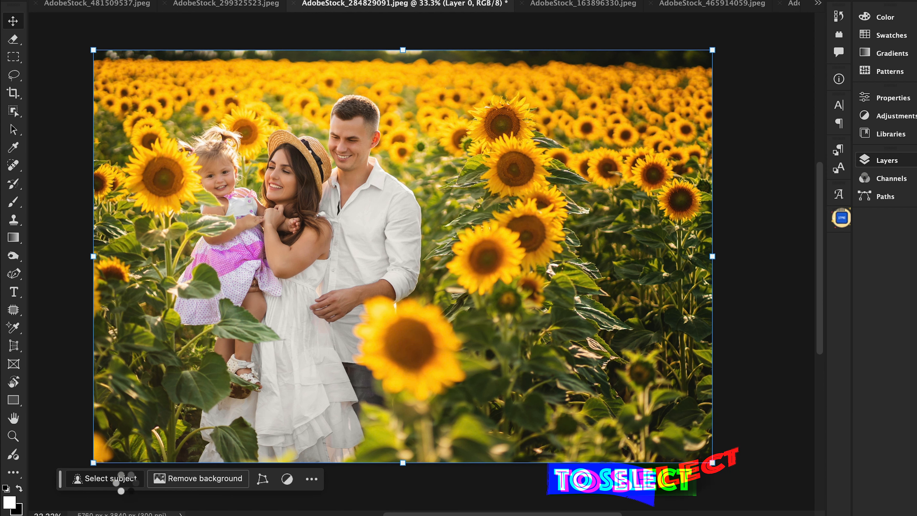
left_click(125, 481)
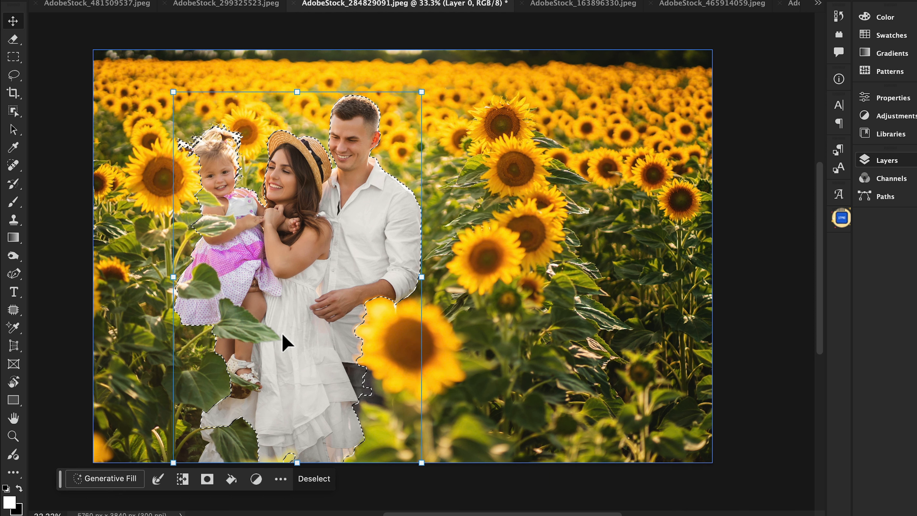
key("ctrl+j")
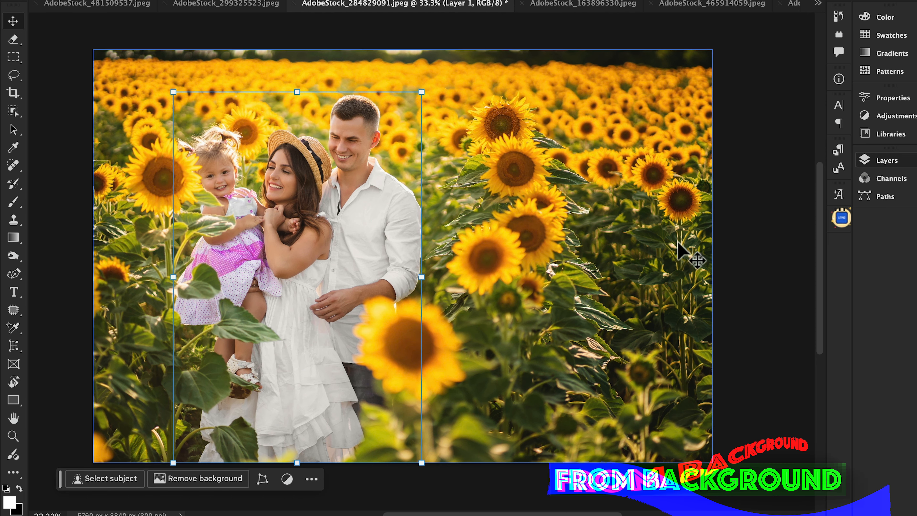
left_click(900, 160)
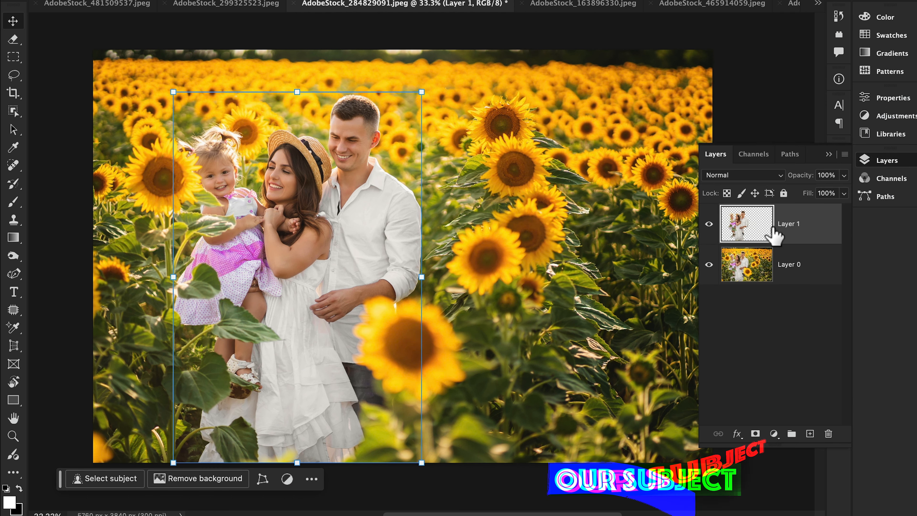
Step: Create a new alpha channel in the sunflower photo
left_click(758, 155)
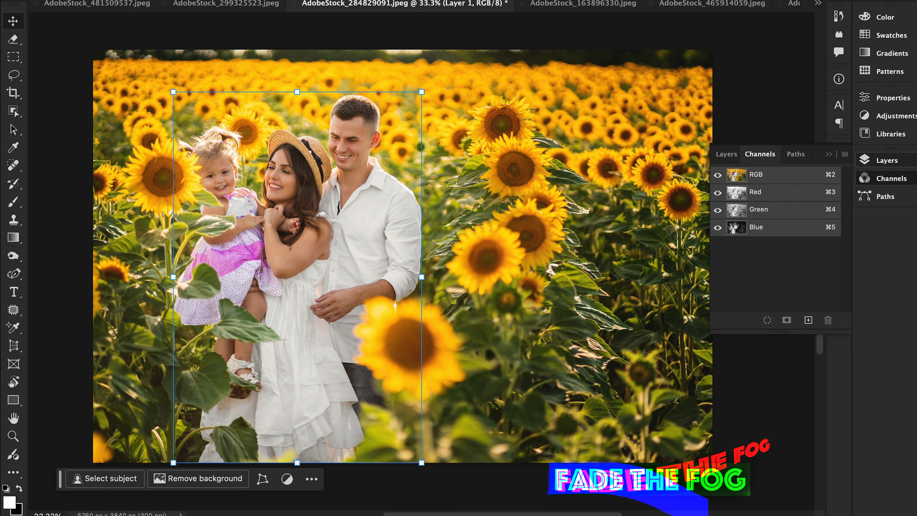
left_click(423, 0)
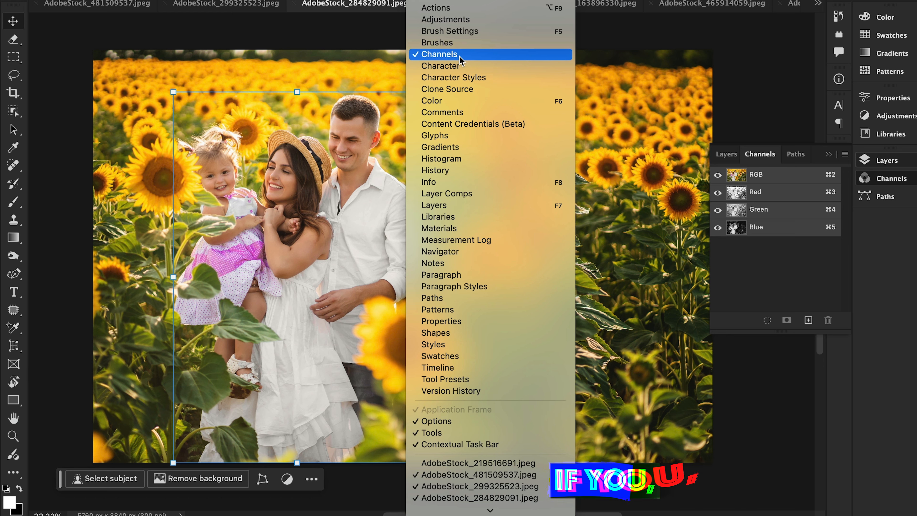
left_click(803, 271)
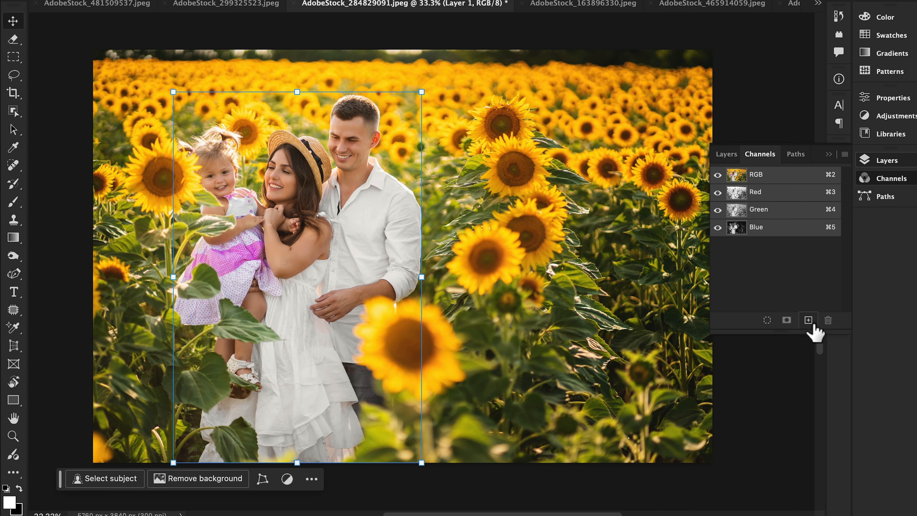
left_click(808, 320)
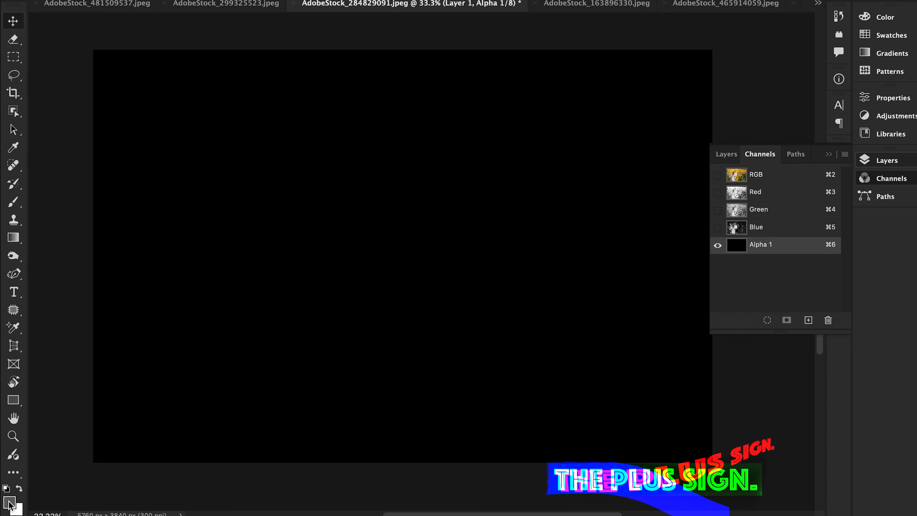
Step: Fill the new alpha channel with a grey foreground colour at 30% brightness
left_click(10, 503)
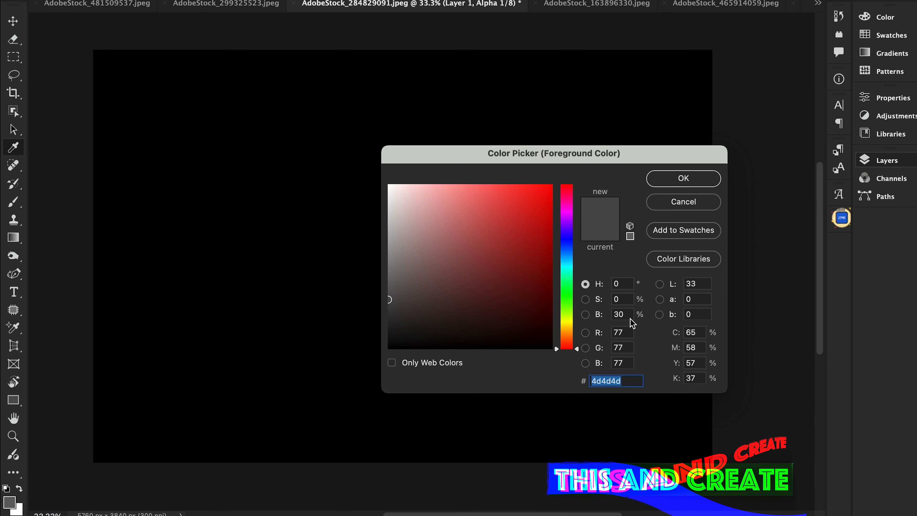
left_click(621, 314)
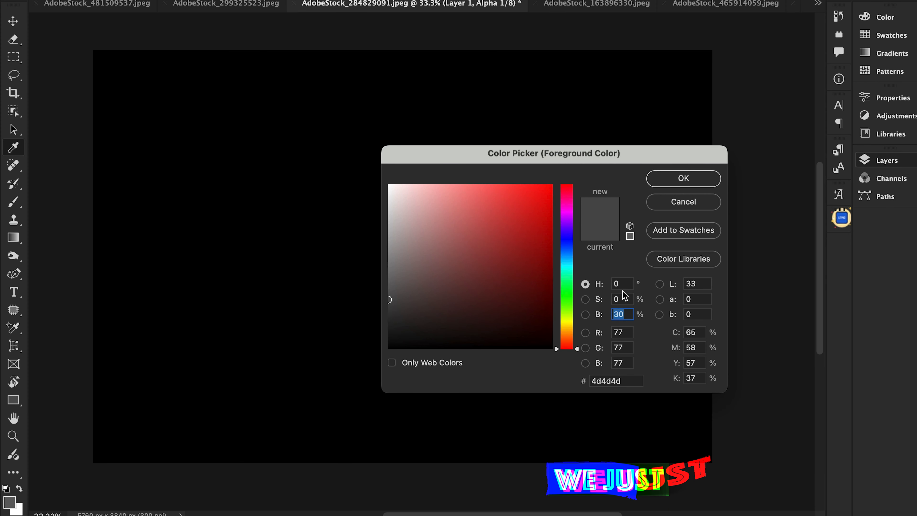
left_click(663, 181)
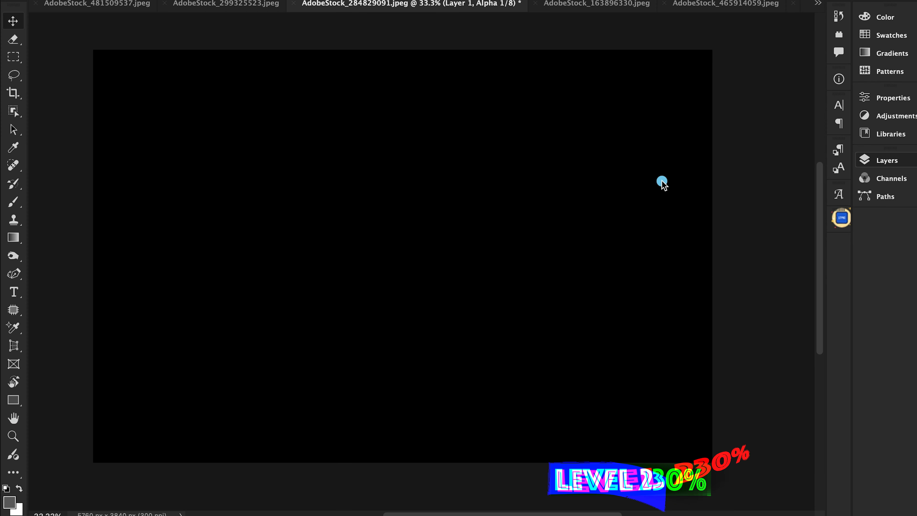
left_click(891, 178)
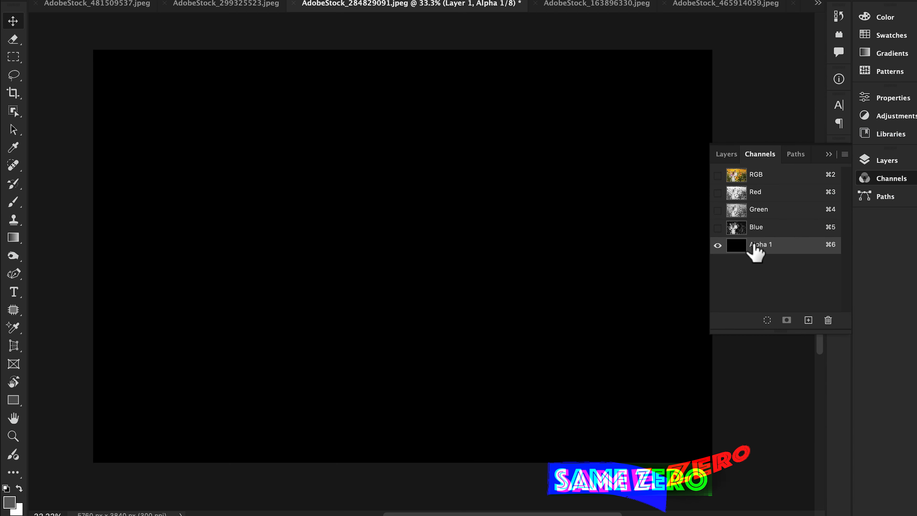
key("alt+BackSpace")
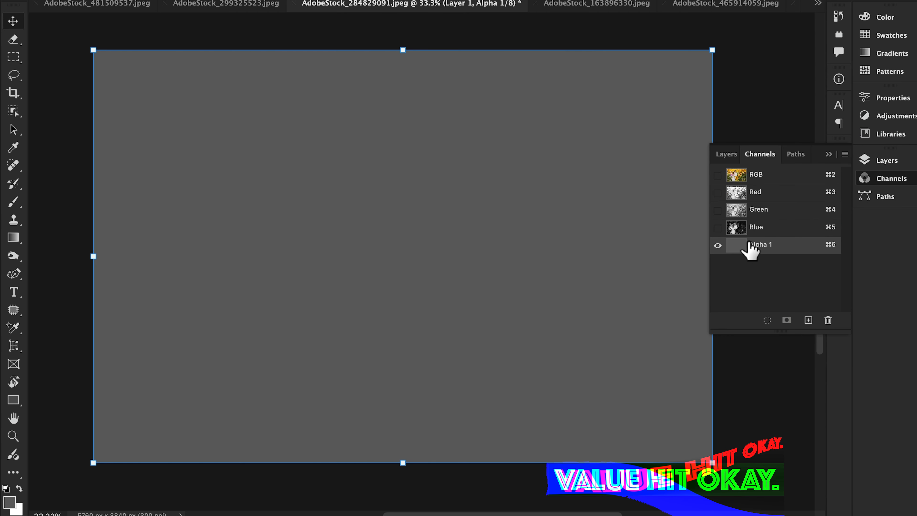
Step: Load the Alpha 1 channel as a selection, activate the RGB composite and hide Alpha 1
left_click_drag(750, 249, 739, 257)
left_click(738, 247, "super")
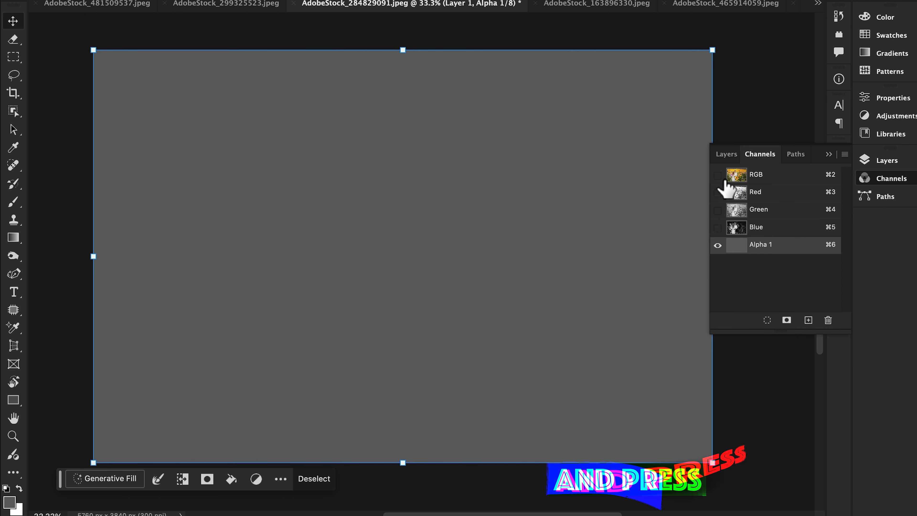
left_click(718, 175)
left_click(735, 177)
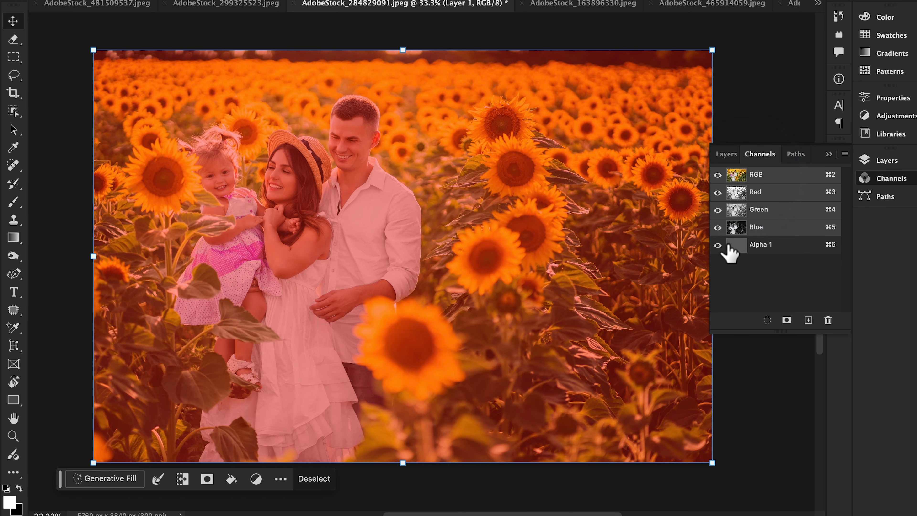
left_click(718, 246)
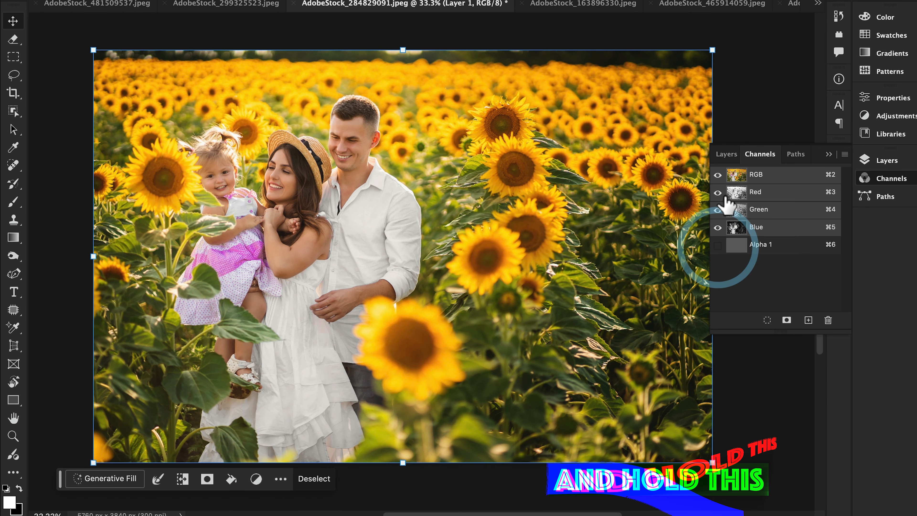
Step: Run Generative Fill on Layer 0 of the sunflower photo with the prompt "Oil Painting"
left_click(727, 155)
left_click(805, 277)
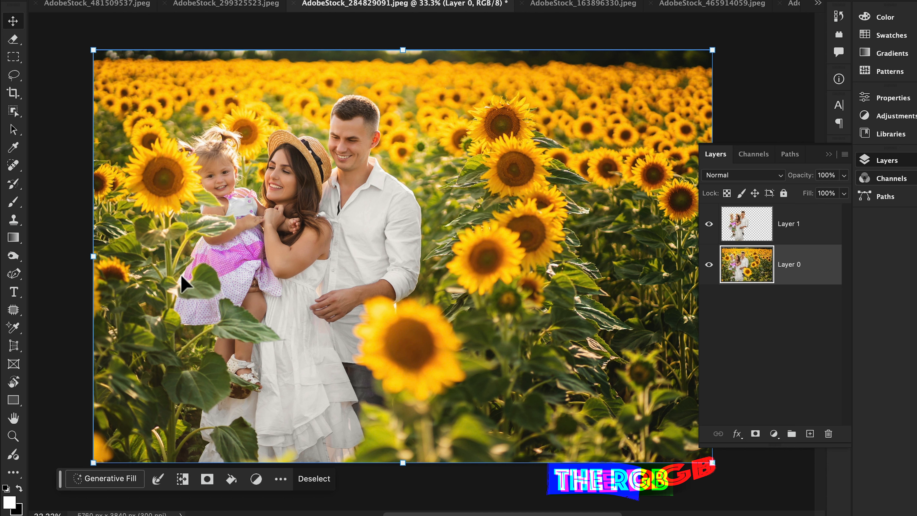
left_click(120, 481)
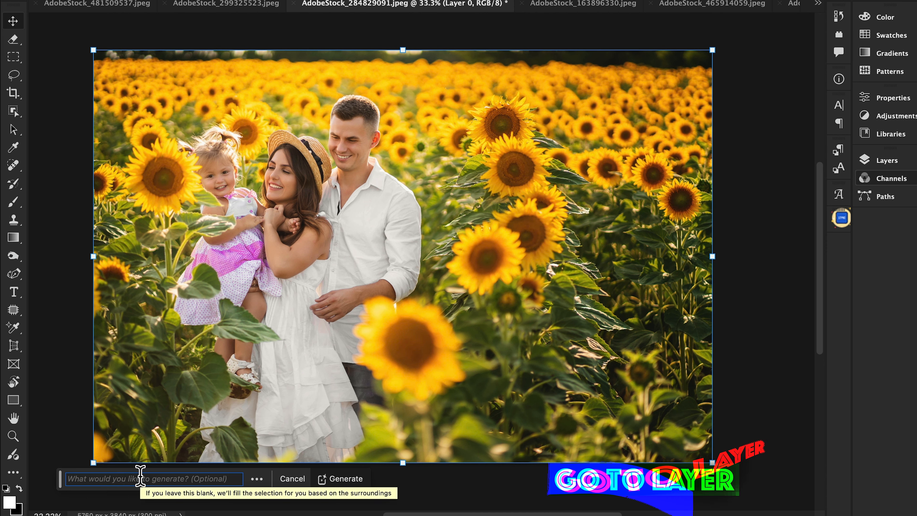
type("Oil Painting")
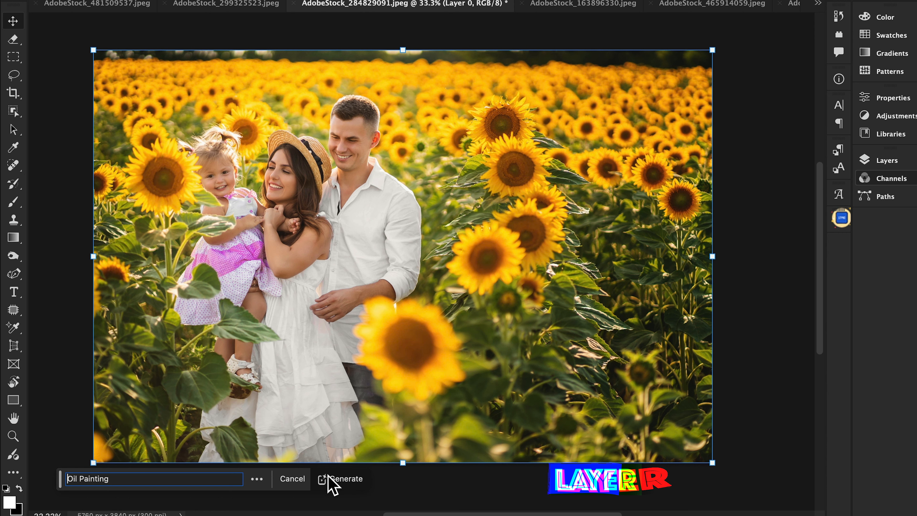
left_click(343, 478)
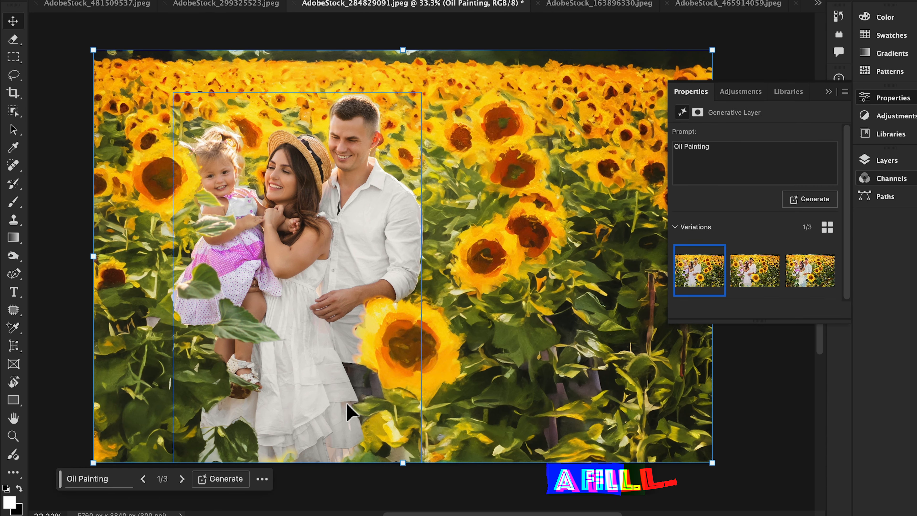
Step: Compare the three generated oil painting variations behind the family in the sunflower photo
left_click(762, 275)
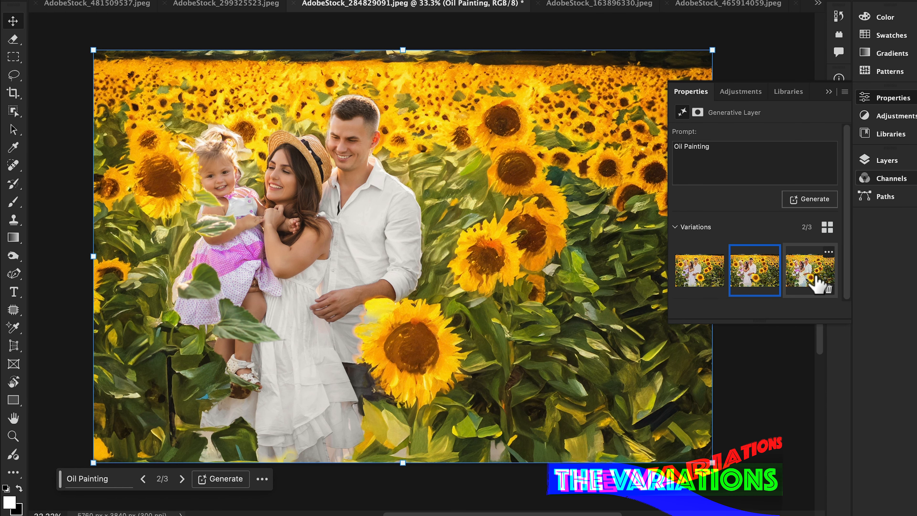
left_click(816, 279)
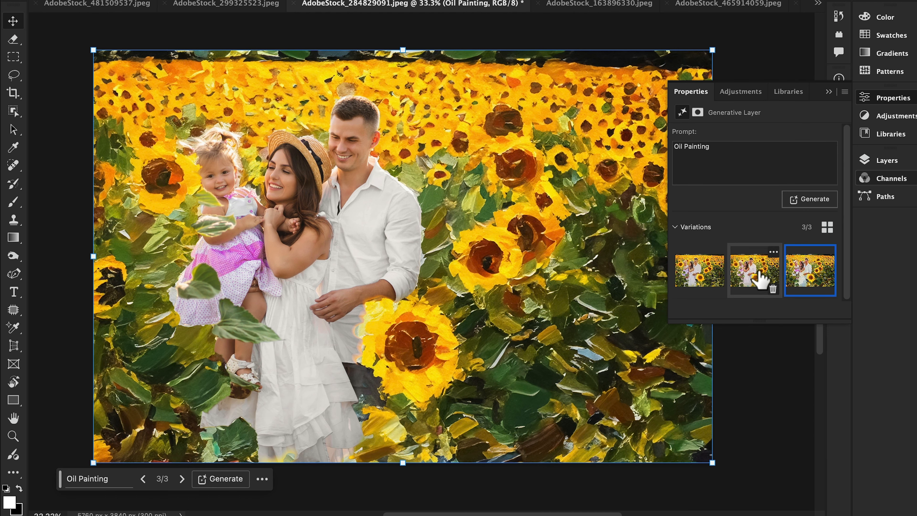
left_click(760, 279)
left_click(717, 278)
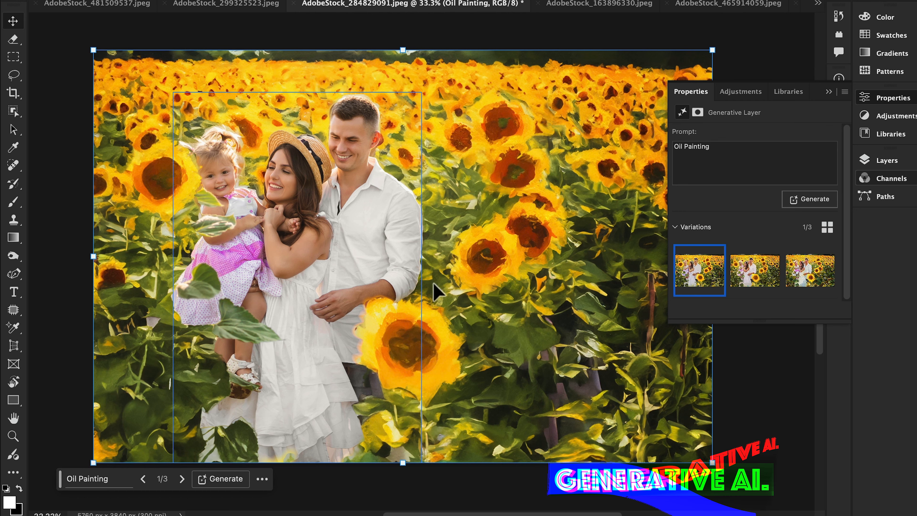
left_click(753, 278)
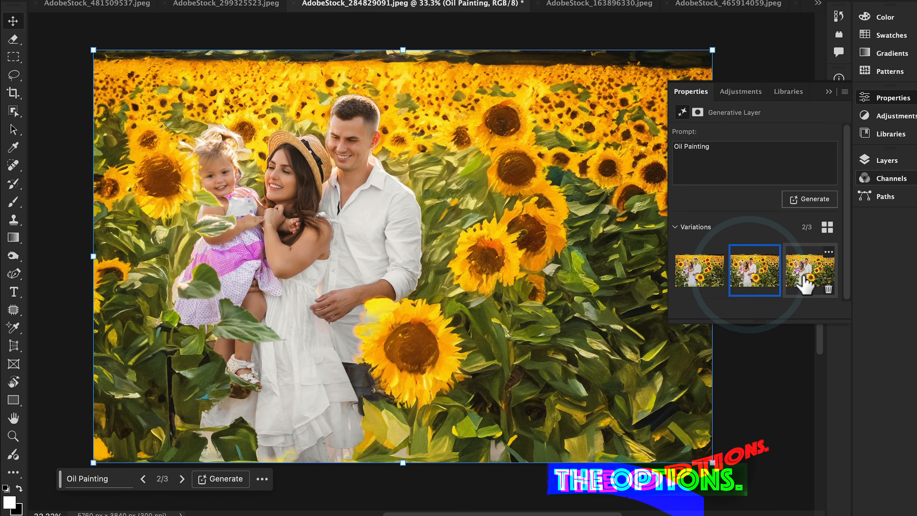
left_click(801, 277)
left_click(762, 276)
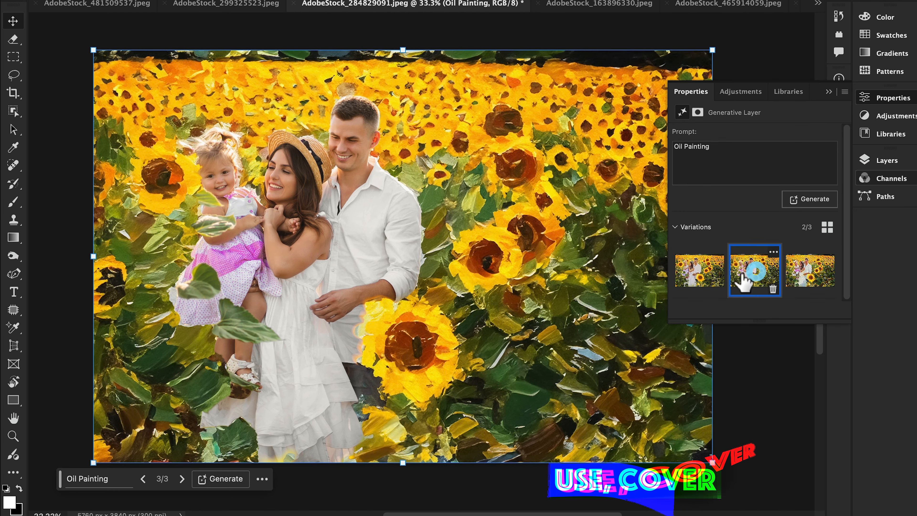
left_click(706, 276)
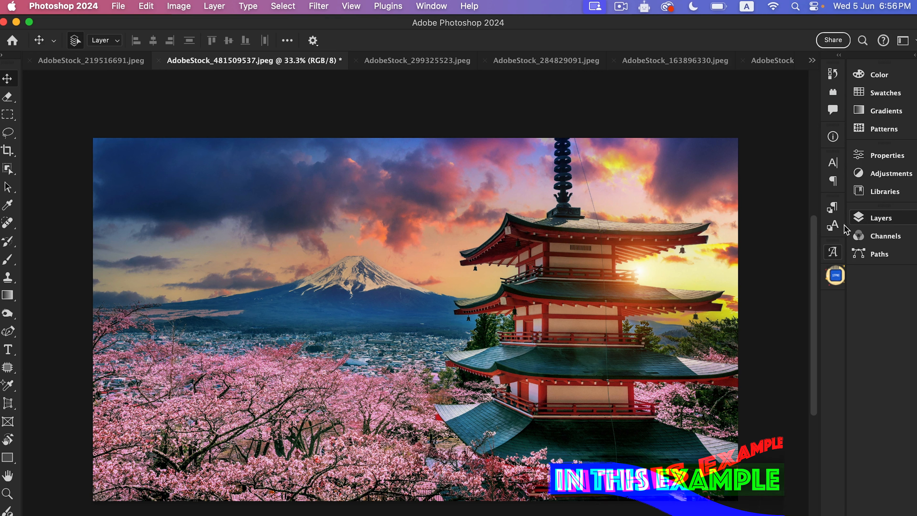
Step: Fill a quick mask on the Mount Fuji pagoda photo with grey and leave Quick Mask mode
left_click(275, 6)
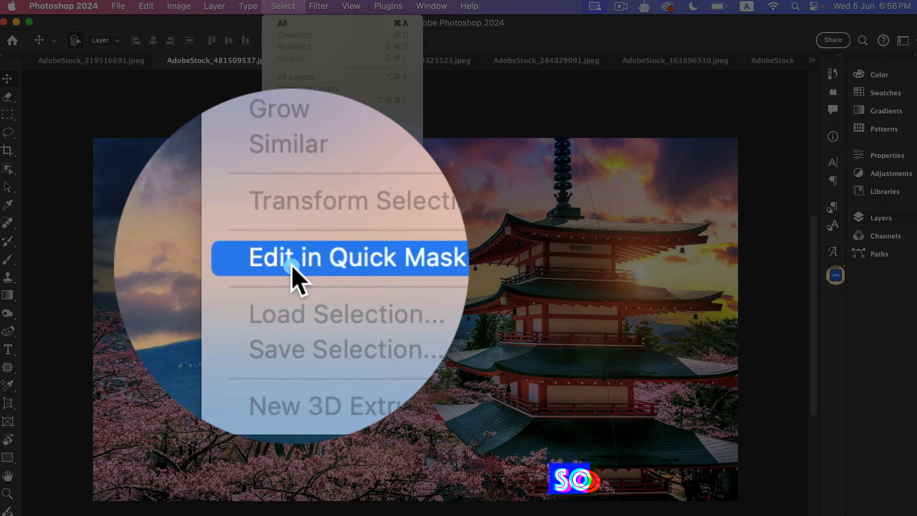
left_click(291, 269)
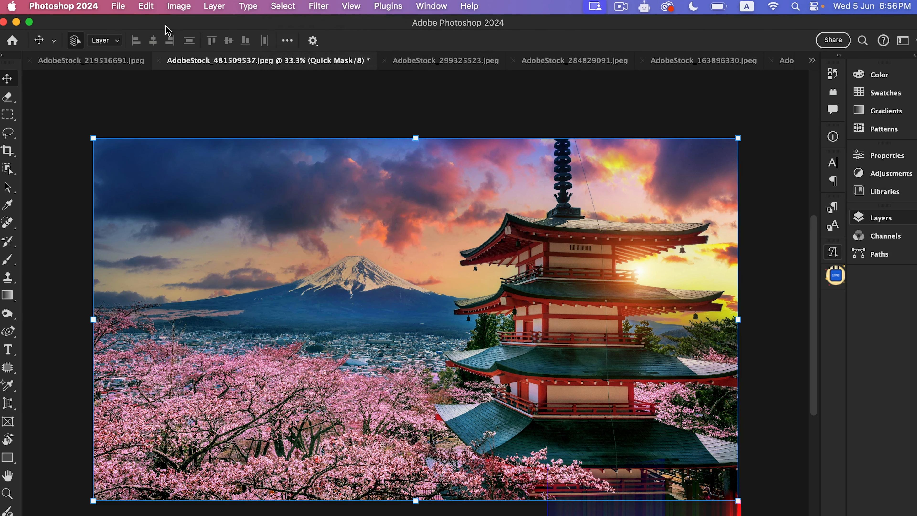
left_click(146, 7)
left_click(154, 203)
left_click(431, 234)
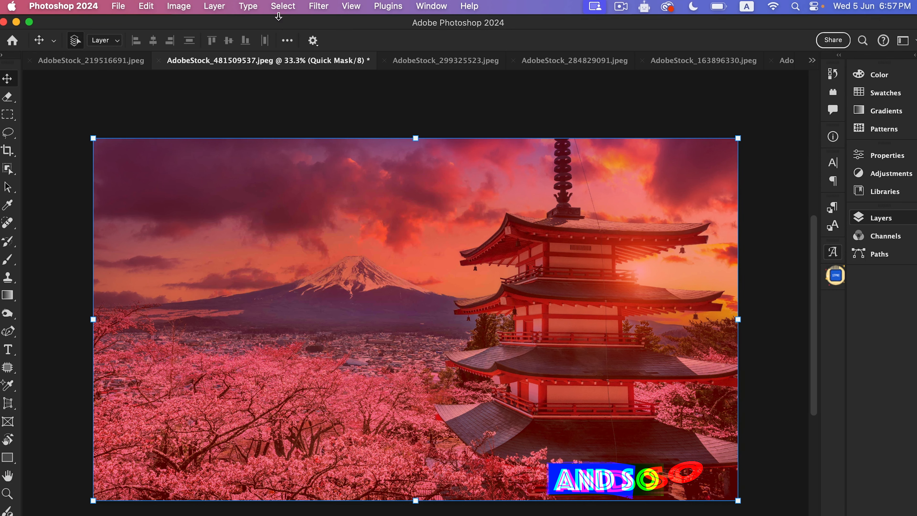
left_click(278, 8)
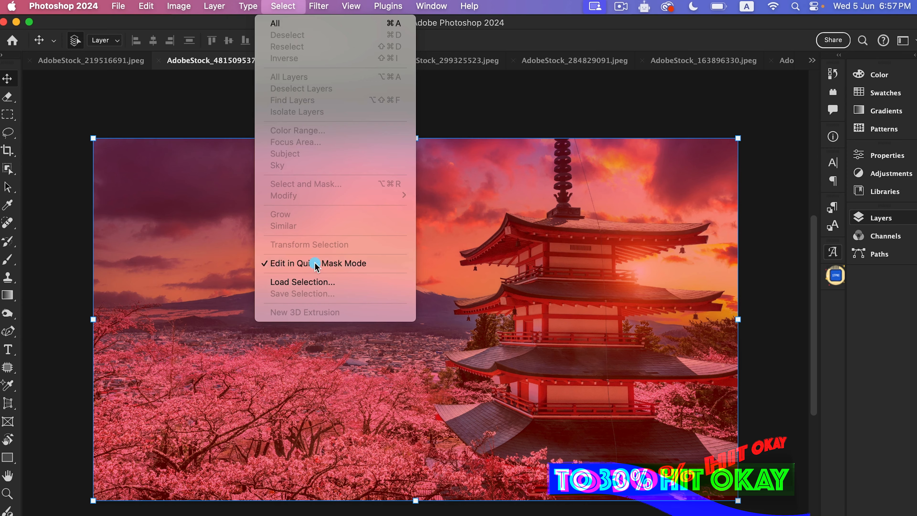
left_click(311, 235)
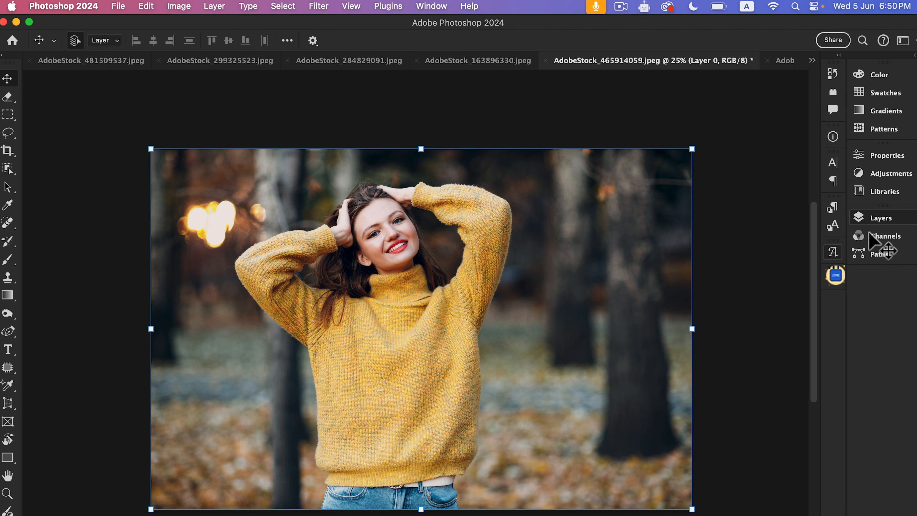
Step: Enter Quick Mask mode on Layer 0 of the photo of the woman in the yellow sweater
left_click(873, 220)
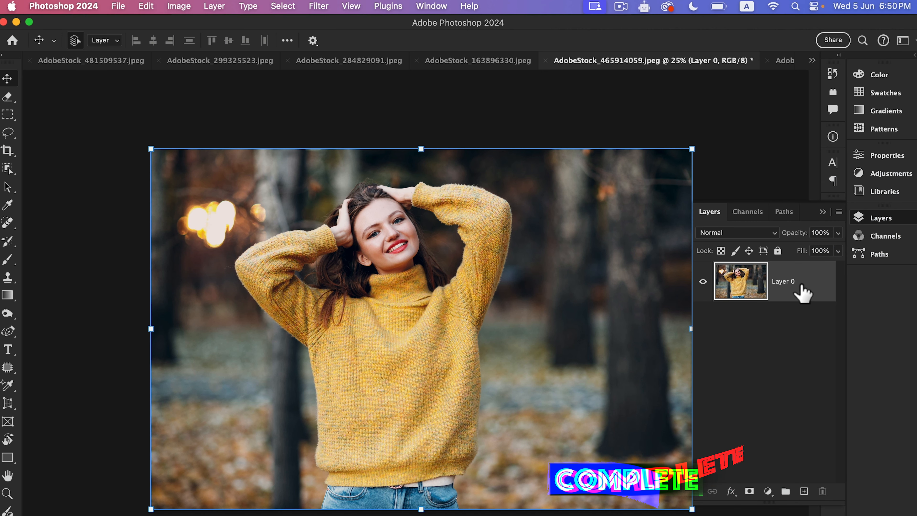
left_click(283, 6)
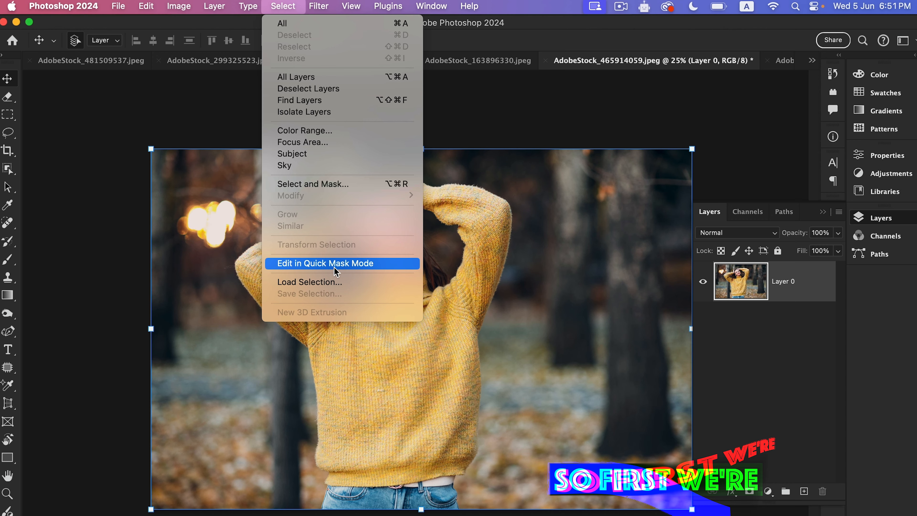
left_click(334, 270)
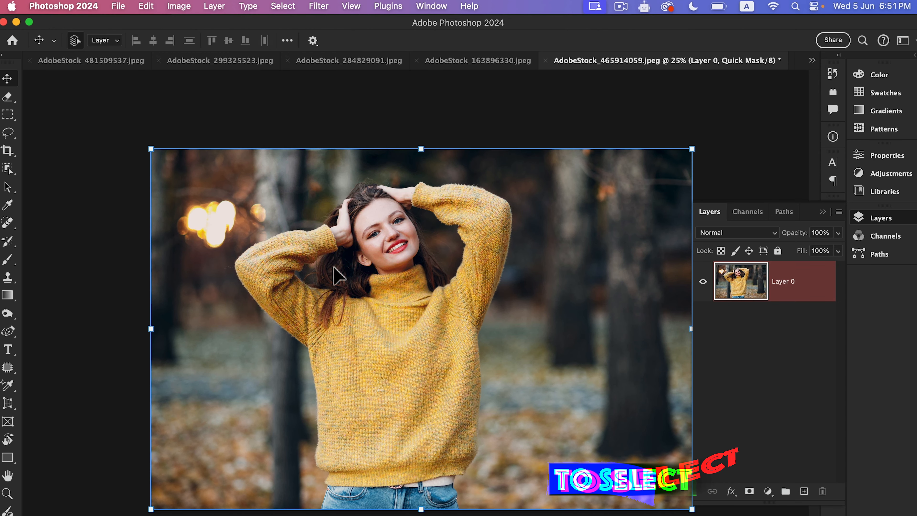
Step: Fill the sweater photo's quick mask with a custom grey at 30% brightness
left_click(147, 6)
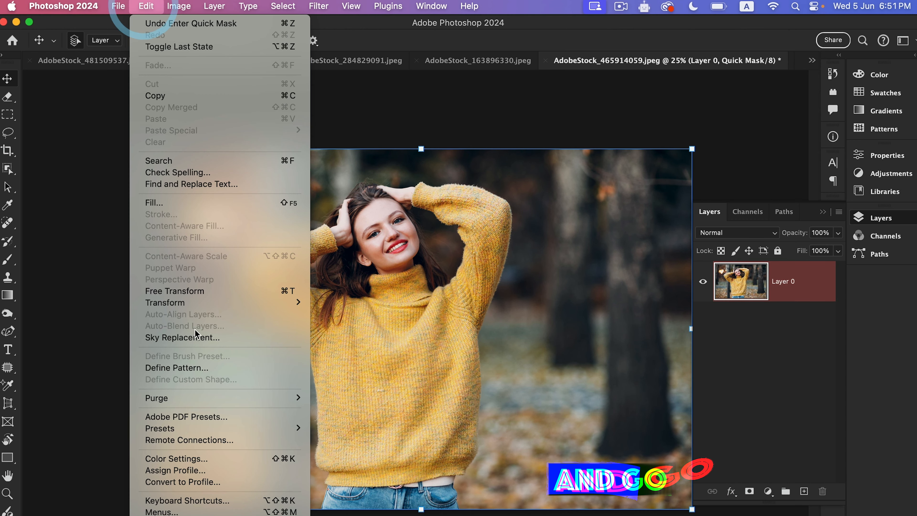
left_click(166, 203)
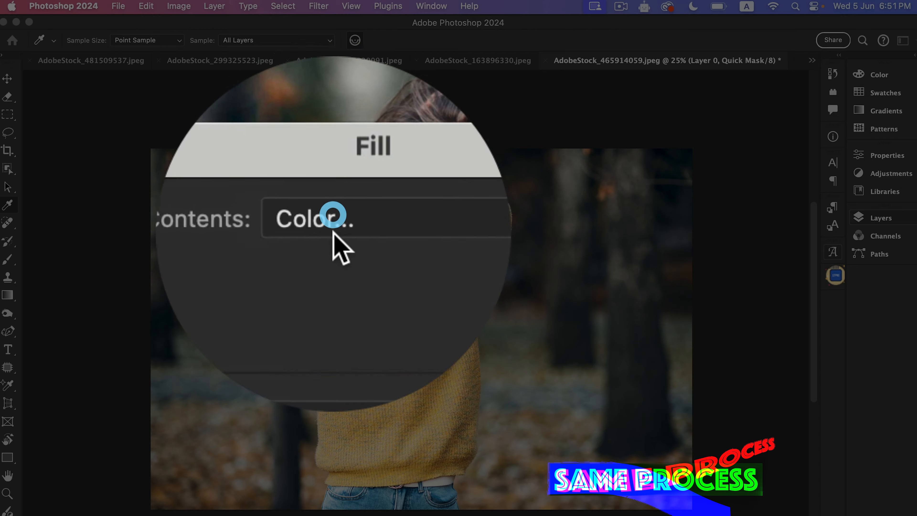
left_click(332, 229)
left_click(333, 228)
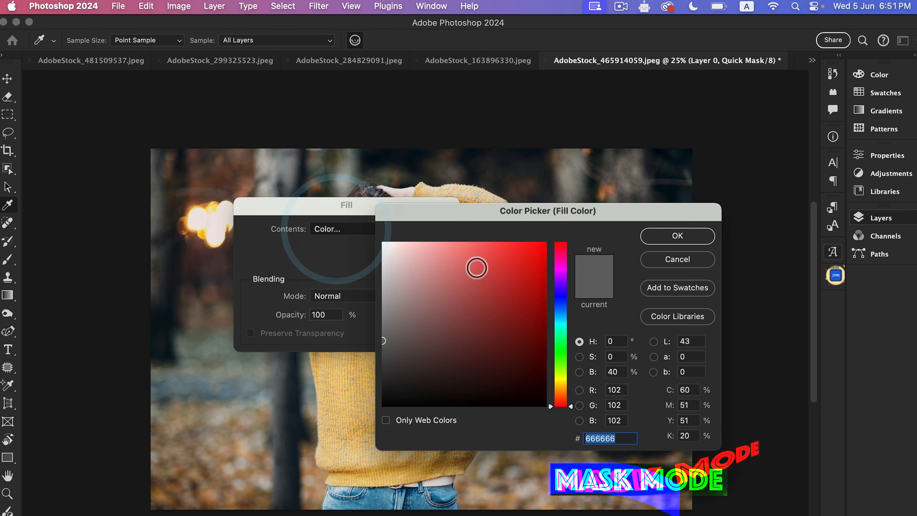
double_click(621, 373)
type("3")
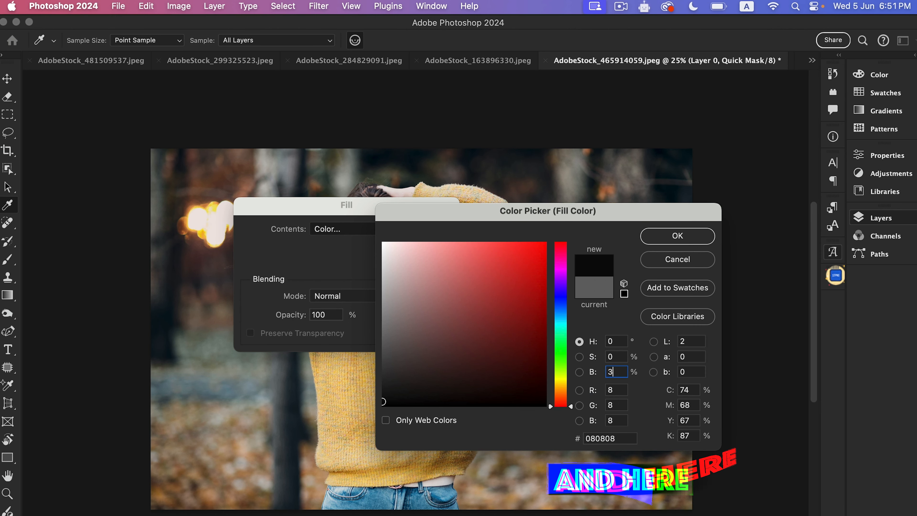
type("0")
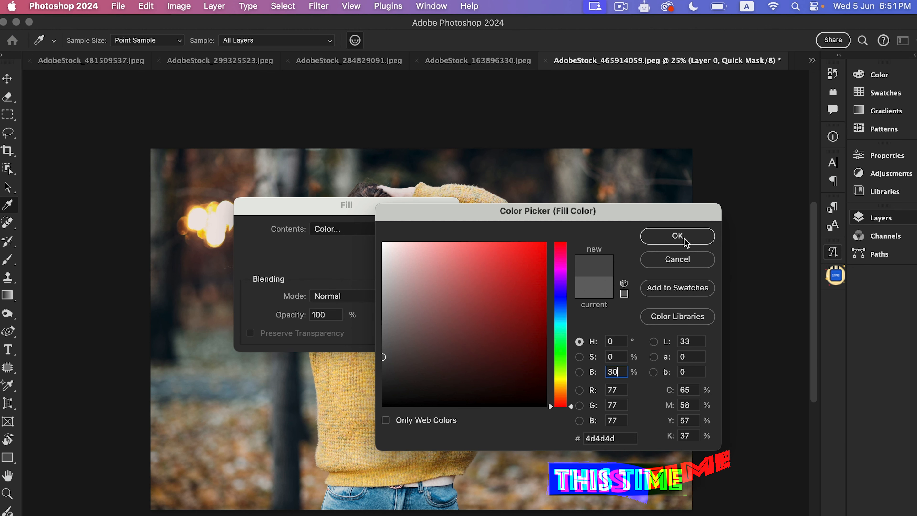
left_click(673, 237)
left_click(433, 230)
key("v")
Step: Leave Quick Mask mode and run Generative Fill on the sweater photo with the prompt "Oil painting"
left_click(219, 7)
mouse_move(284, 7)
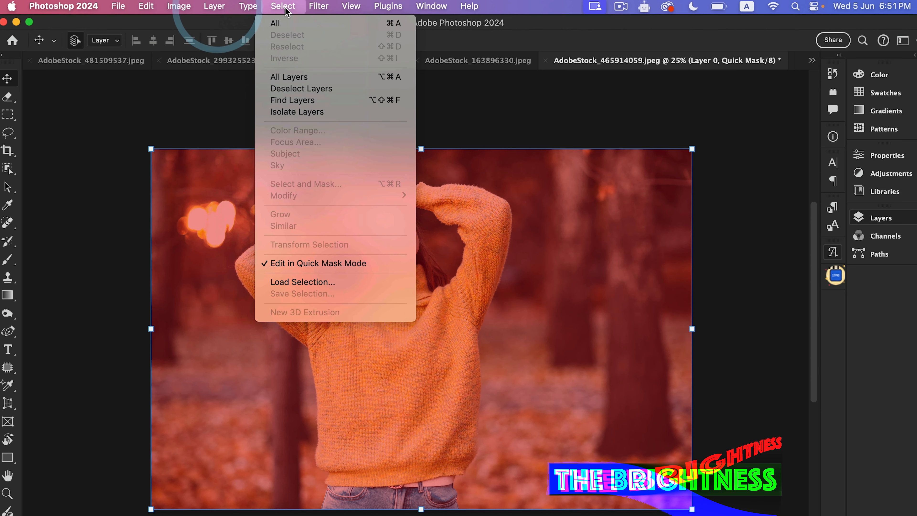
left_click(296, 263)
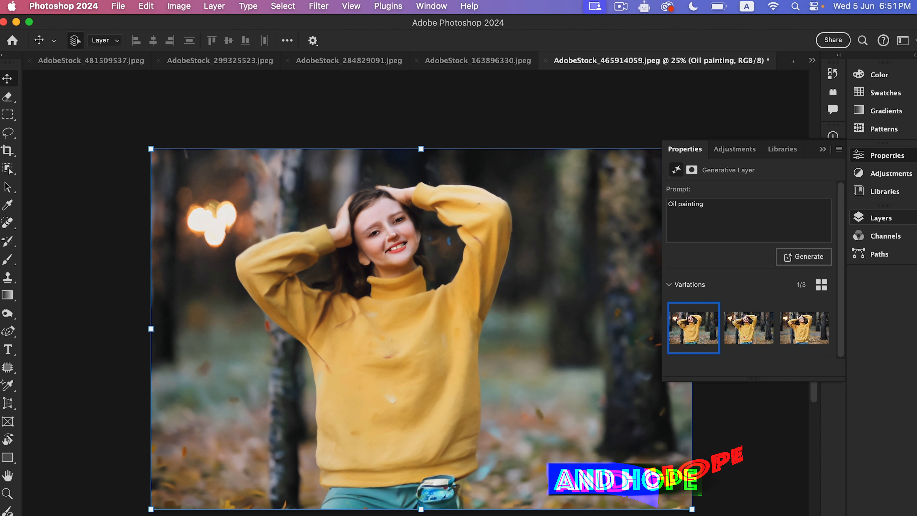
Step: Compare the oil painting variations of the sweater photo and choose the one with thick brush strokes
left_click(123, 514)
left_click(174, 515)
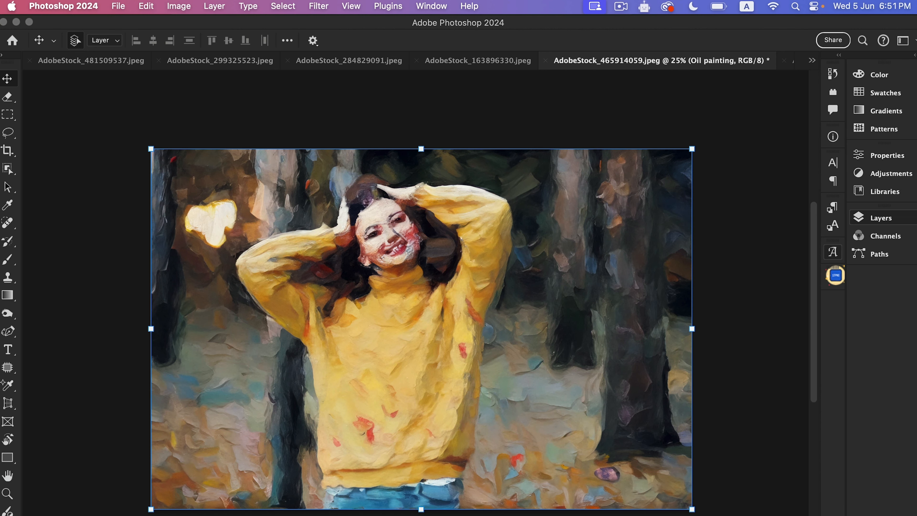
left_click(216, 514)
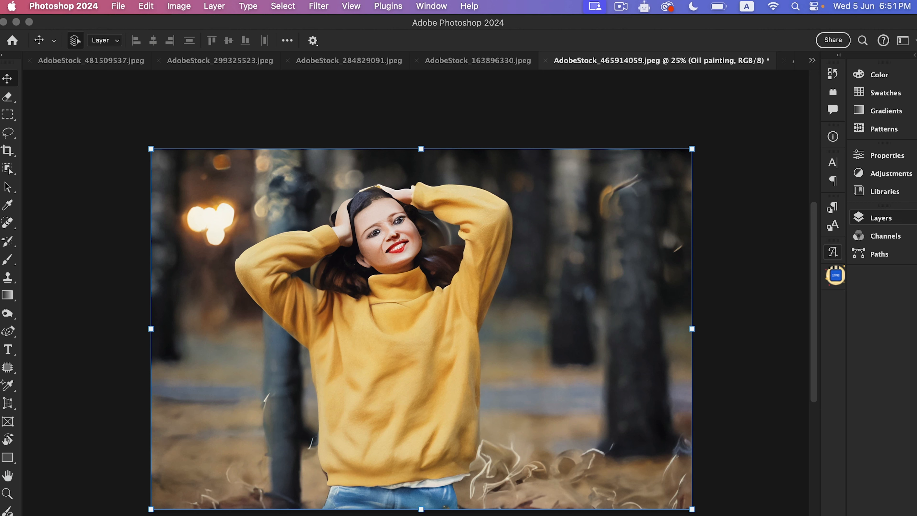
left_click(136, 514)
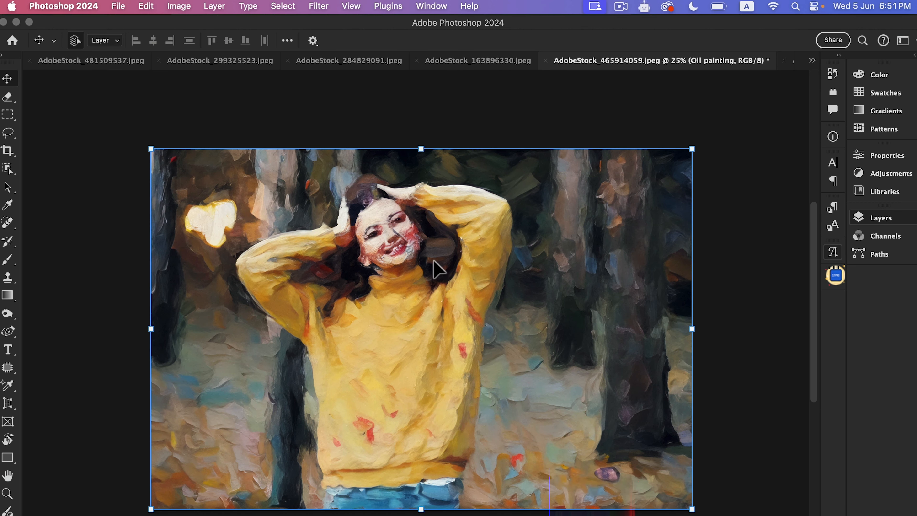
Step: Select the Oil painting layer's mask and brush over the woman's face to bring back the photographic detail
left_click(878, 218)
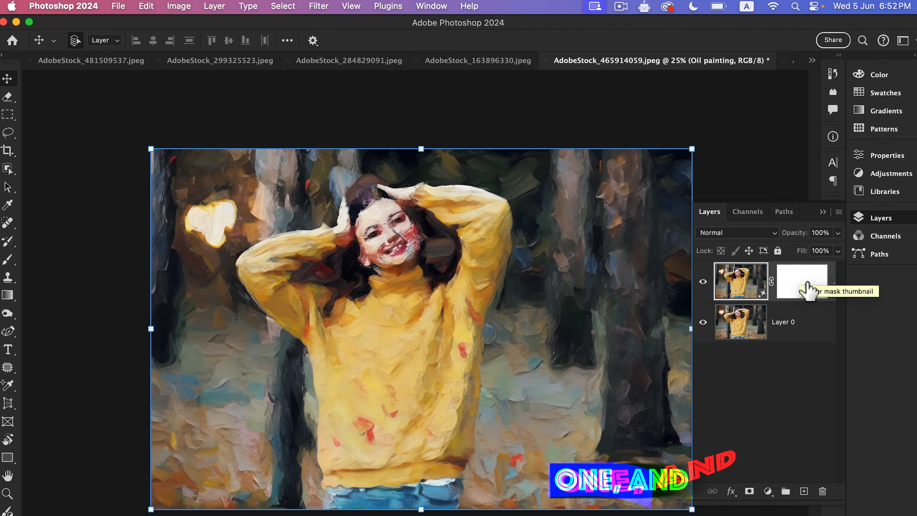
left_click(801, 285)
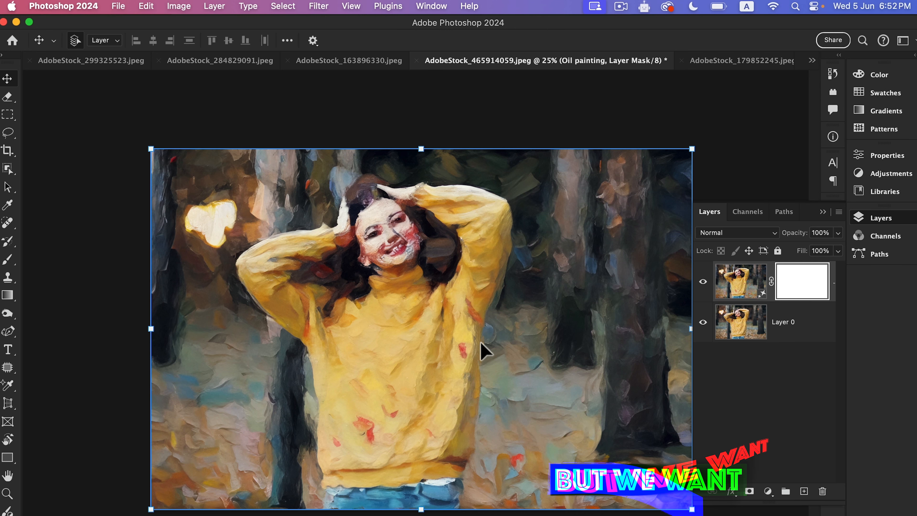
key("b")
key("v")
key("b")
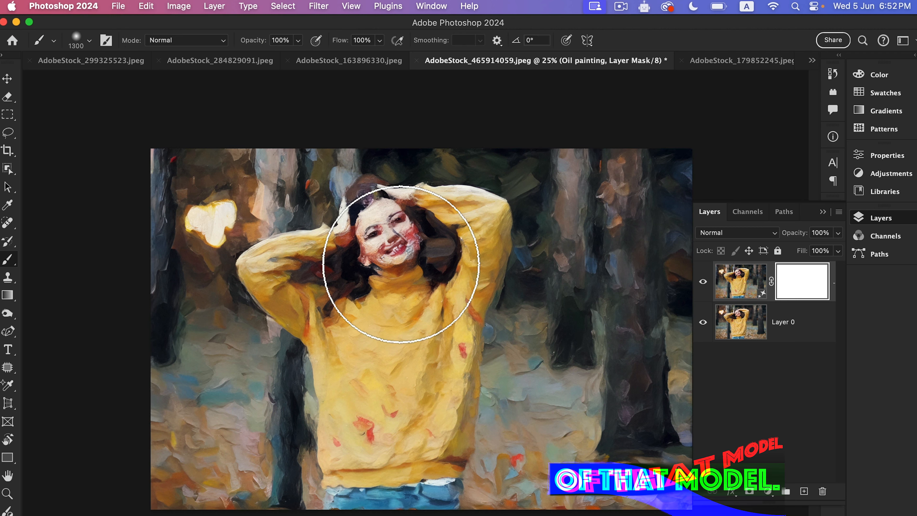
key("F7")
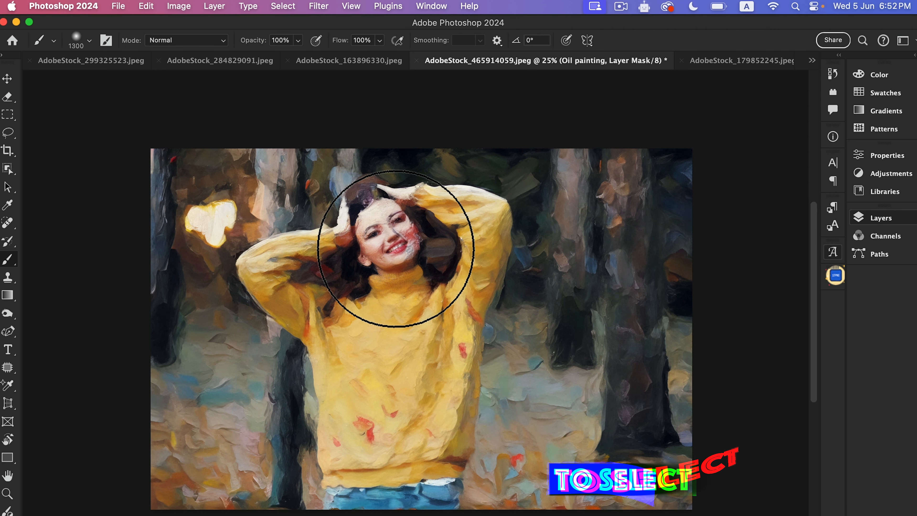
Step: Reduce the brush to 62% flow and 49% opacity, and paint the mask over the face and sweater to partly reveal the photo
mouse_move(379, 56)
left_mouse_down()
mouse_move(347, 57)
mouse_move(358, 55)
left_mouse_up()
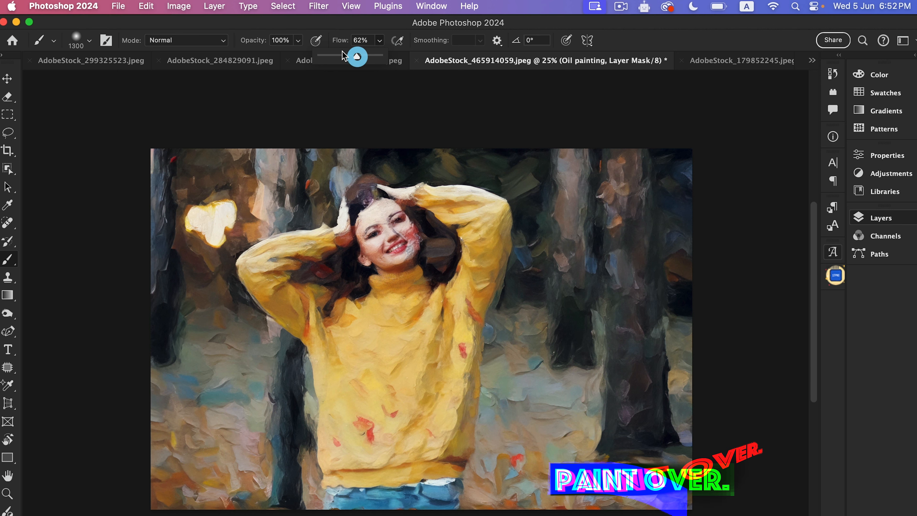
left_click(298, 41)
left_click_drag(278, 57, 267, 57)
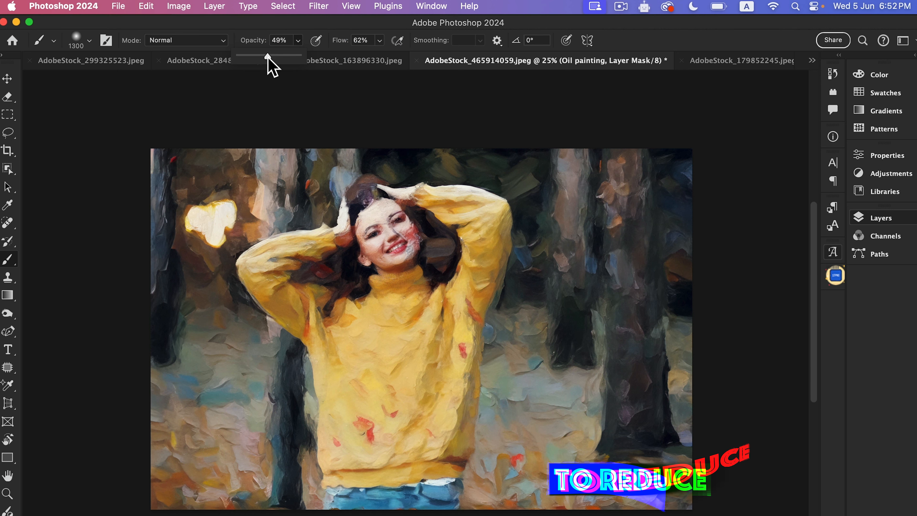
left_click(342, 291)
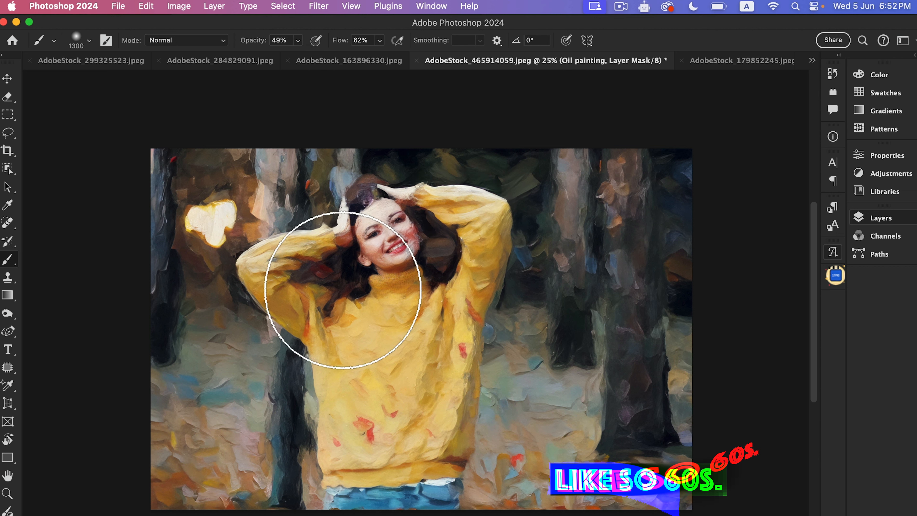
left_click_drag(364, 409, 337, 427)
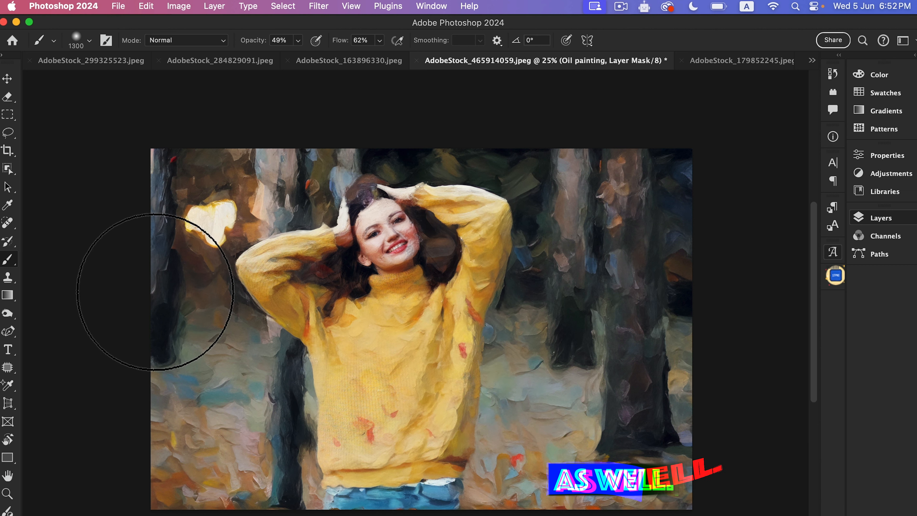
Step: Set the brush opacity to 65% and inspect the blend of photo and painting on the woman up close
key("super+equal")
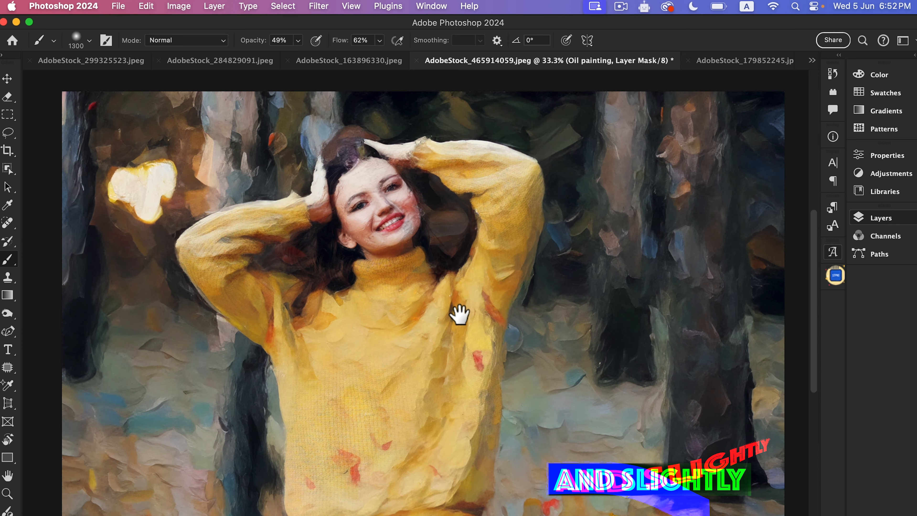
left_click_drag(459, 311, 464, 263)
key("6")
key("5")
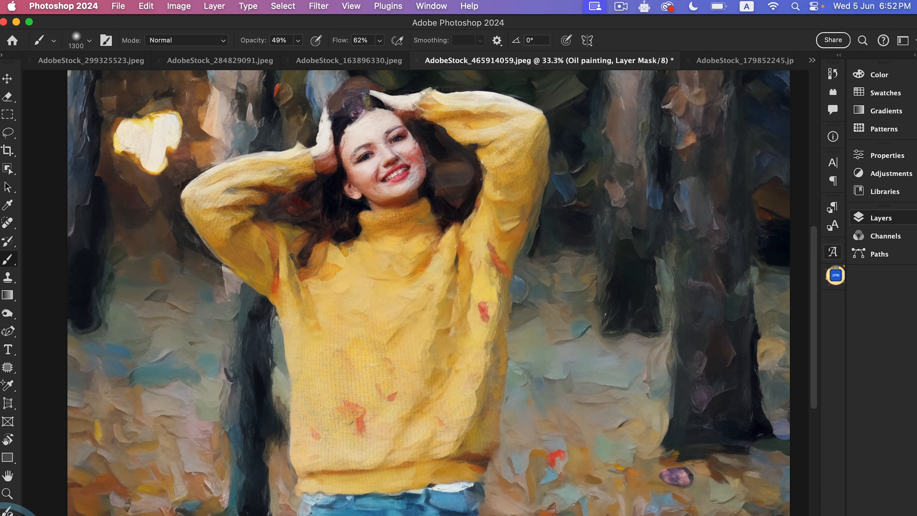
key("super+minus")
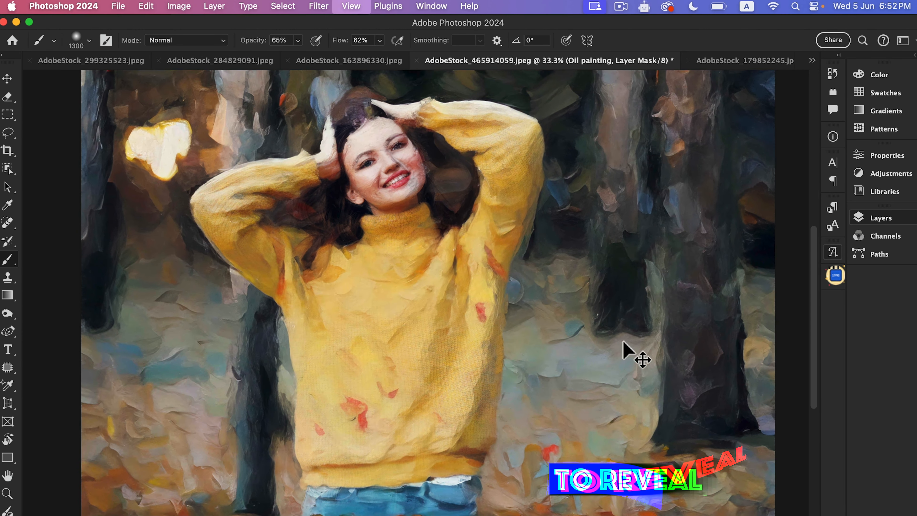
key("super+equal")
key("v")
left_click_drag(553, 254, 531, 289)
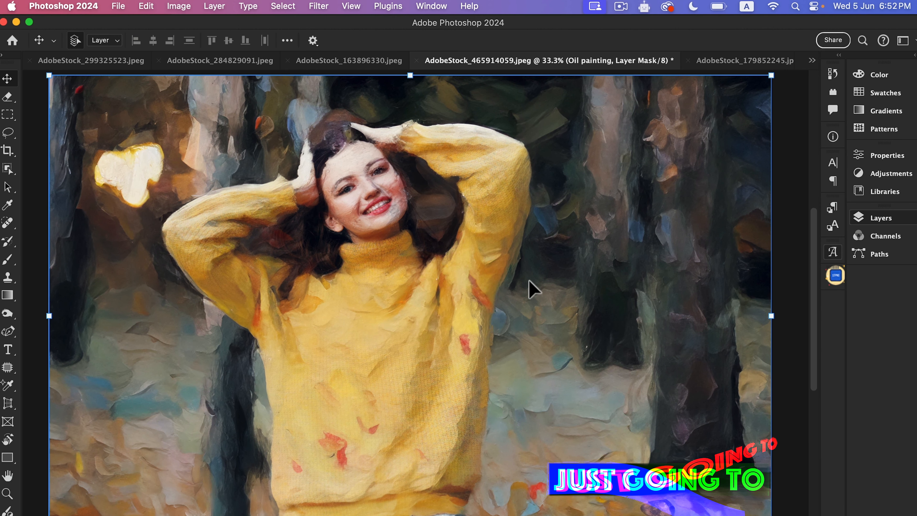